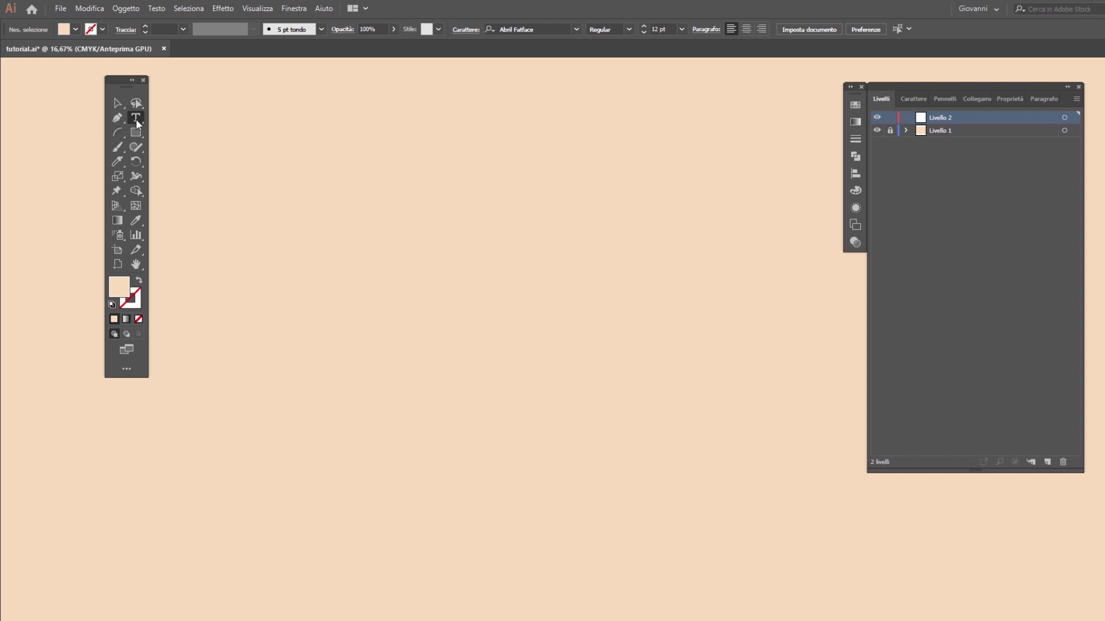
# Add 'Lorem ipsum' in black Abril Fatface at 72 pt, then scale it proportionally to about 540 pt.
pyautogui.click(137, 121)
pyautogui.click(682, 28)
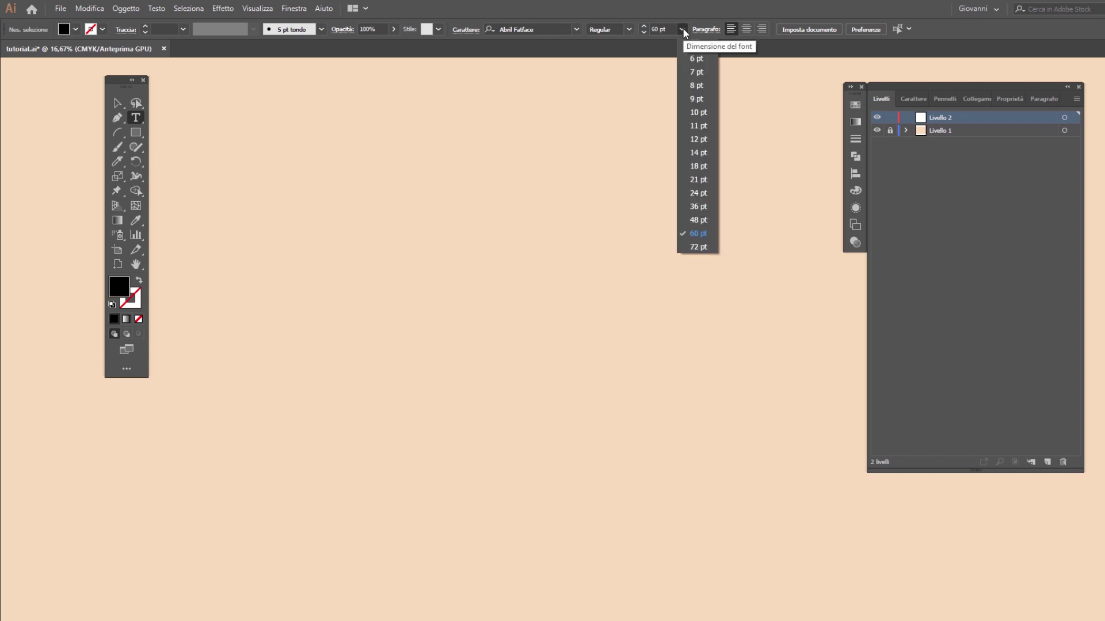
pyautogui.click(698, 247)
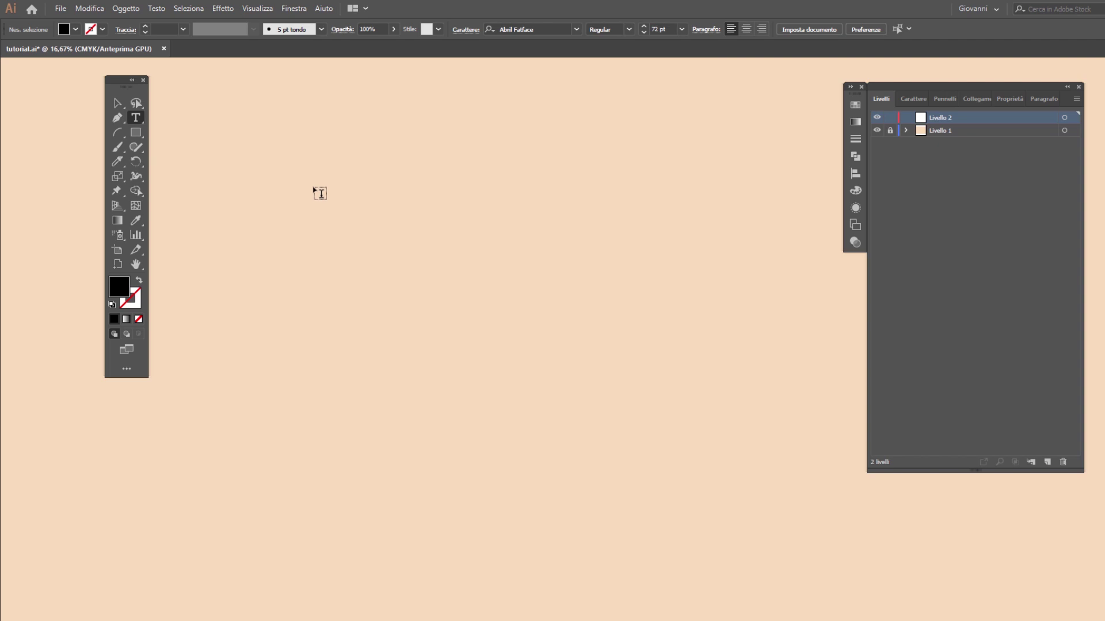
pyautogui.click(314, 188)
pyautogui.press('Escape')
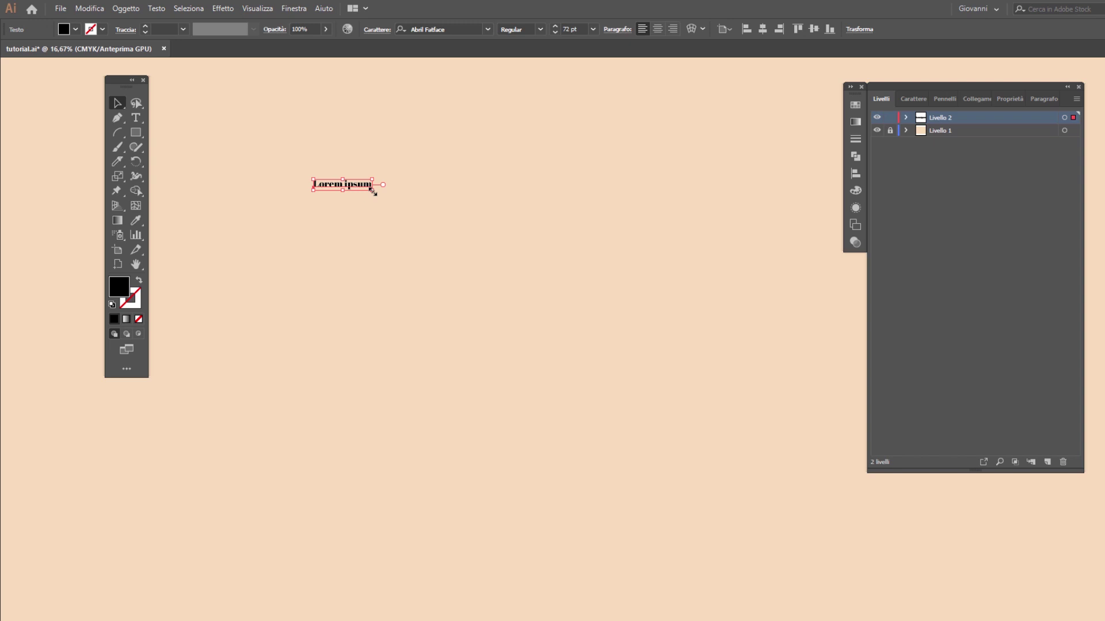
pyautogui.moveTo(373, 191); pyautogui.dragTo(642, 254)
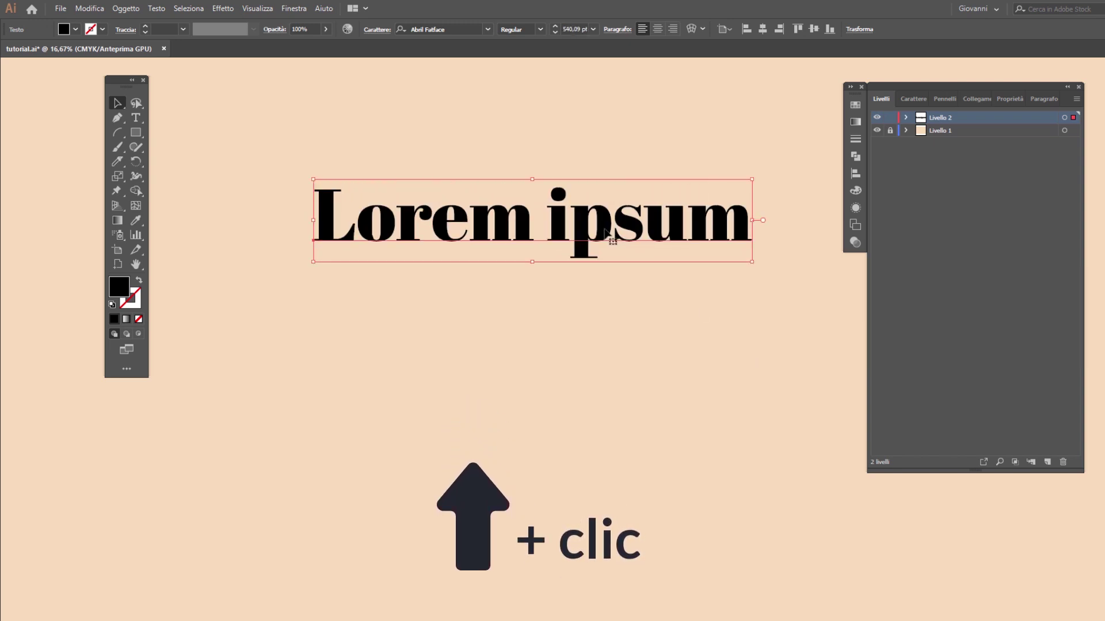
# Duplicate the Lorem ipsum sublayer in Livello 2, hide the copy, and select the original.
pyautogui.click(906, 118)
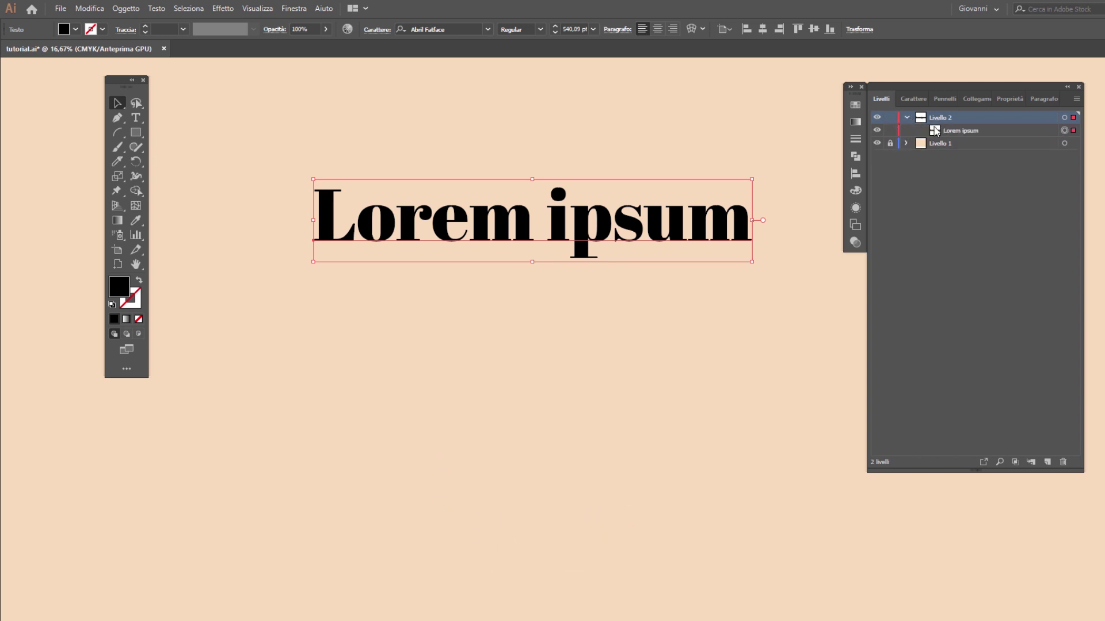
pyautogui.moveTo(966, 134); pyautogui.dragTo(1051, 463)
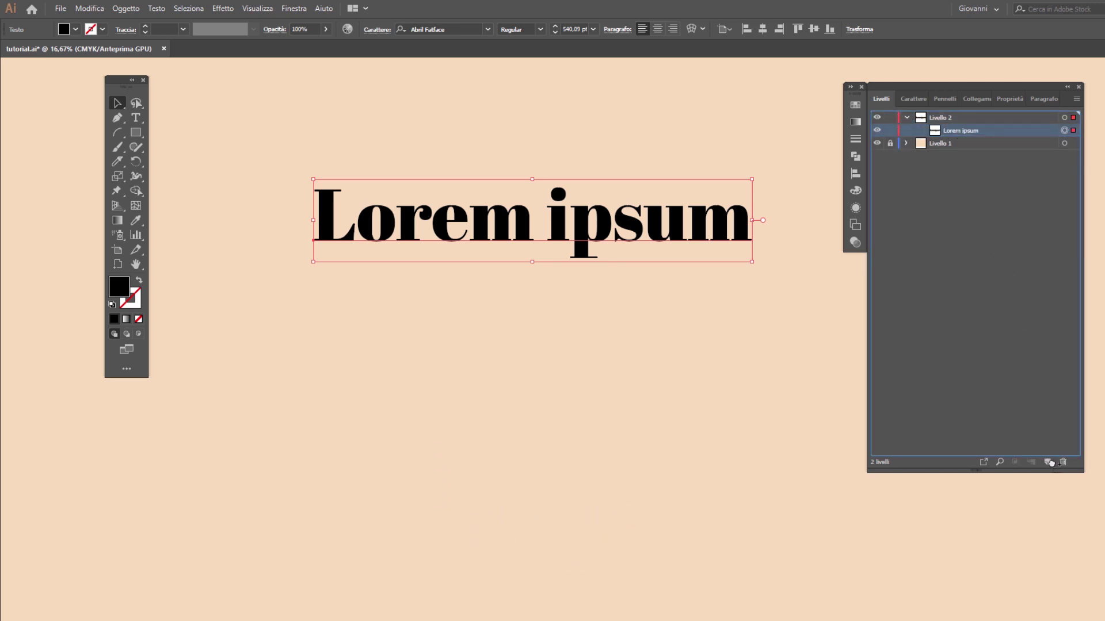
pyautogui.moveTo(1052, 463); pyautogui.dragTo(1051, 463)
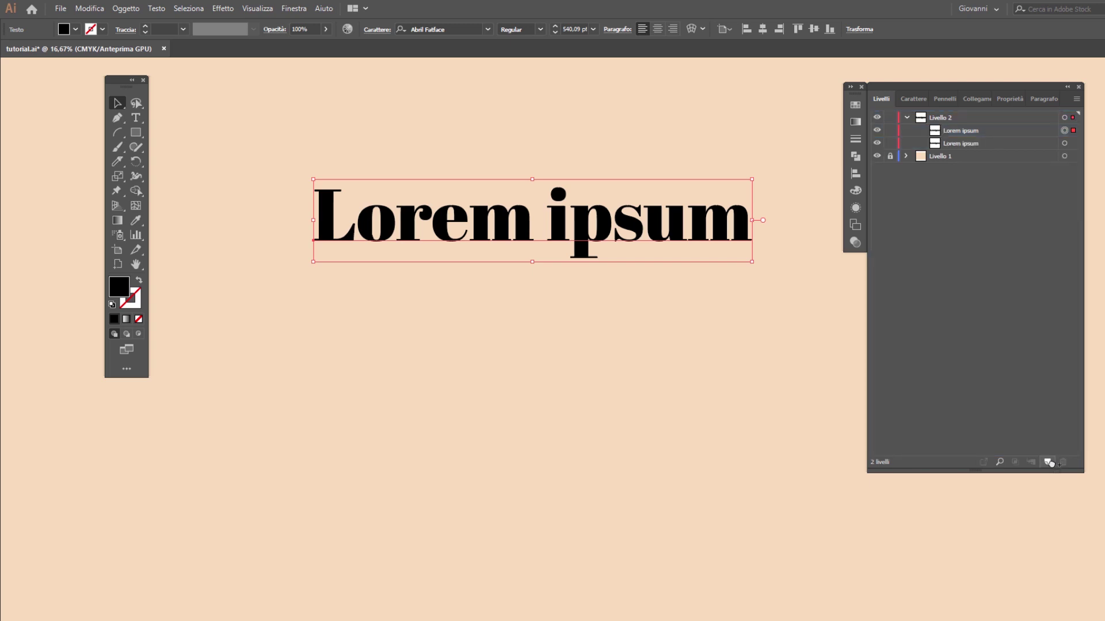
pyautogui.click(877, 143)
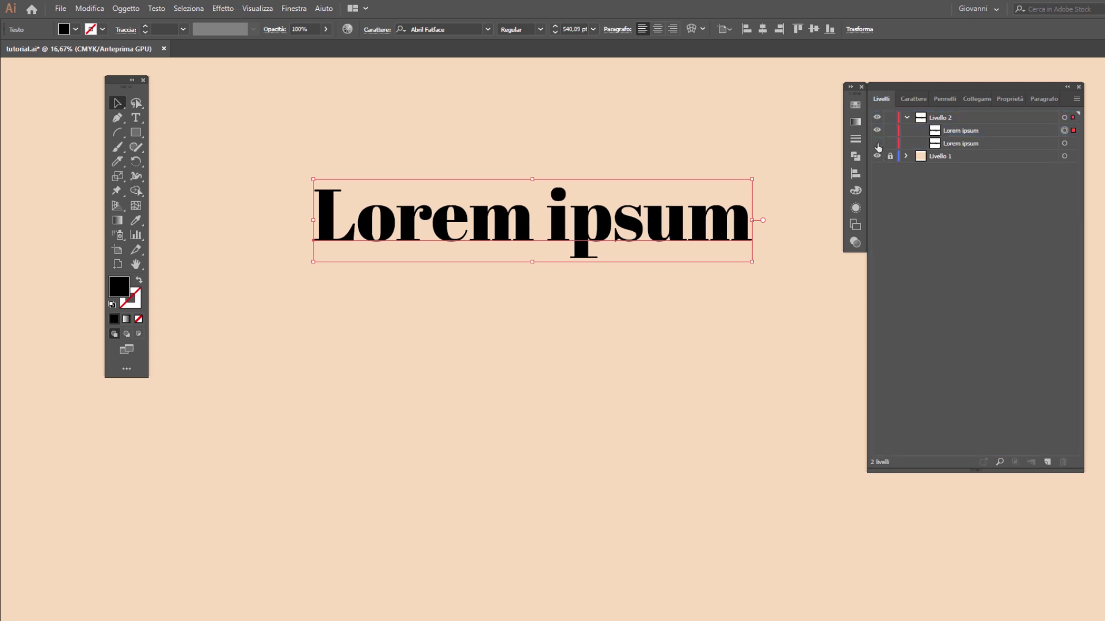
pyautogui.click(984, 131)
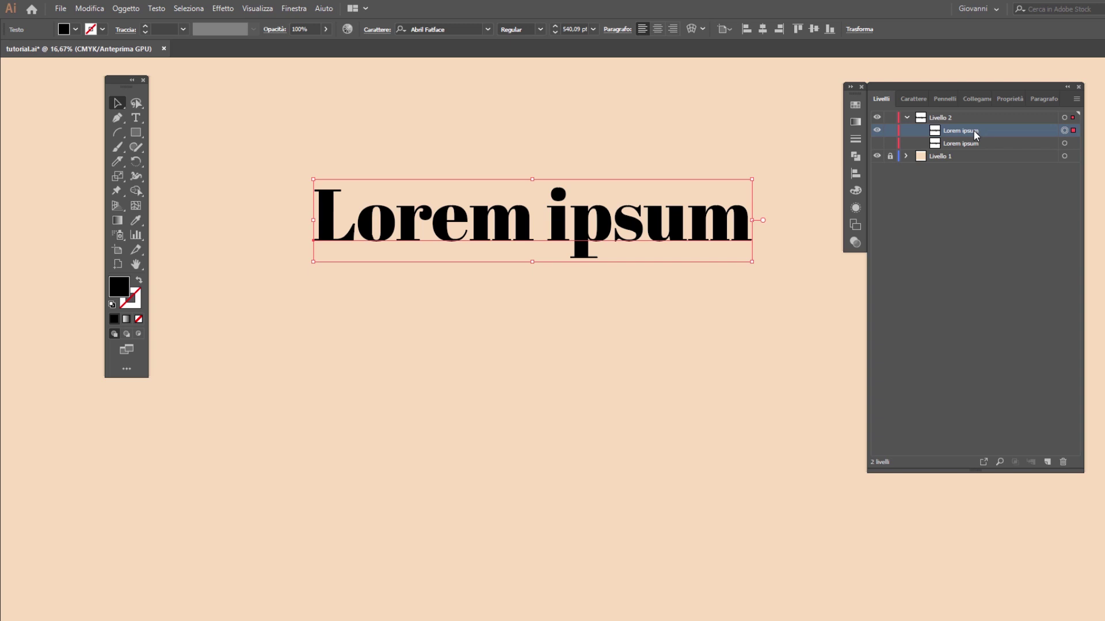
# Convert the visible Lorem ipsum to outlines with Crea contorno, then zoom in with Direct Selection.
pyautogui.rightClick(587, 227)
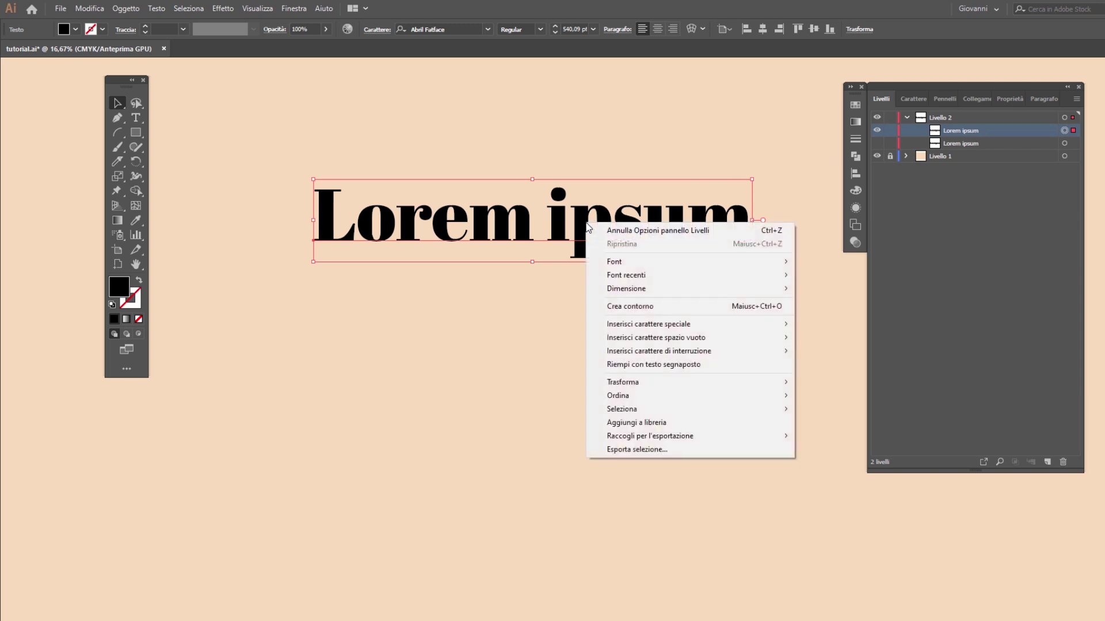
pyautogui.click(644, 311)
pyautogui.press('a')
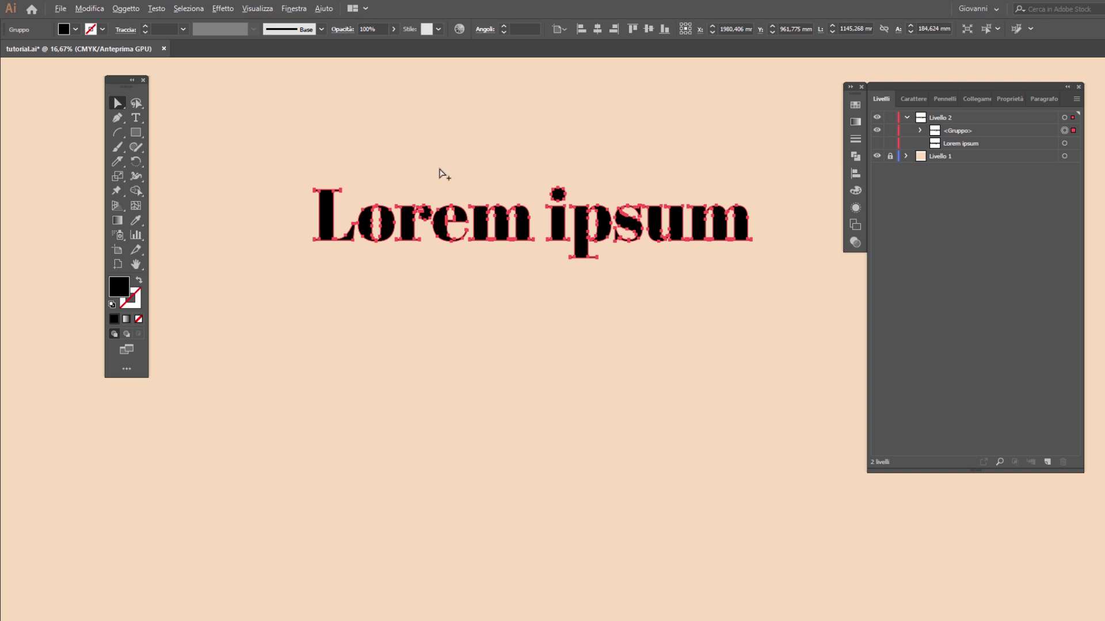
pyautogui.keyDown('alt'); pyautogui.scroll(1, 471, 178); pyautogui.keyUp('alt')
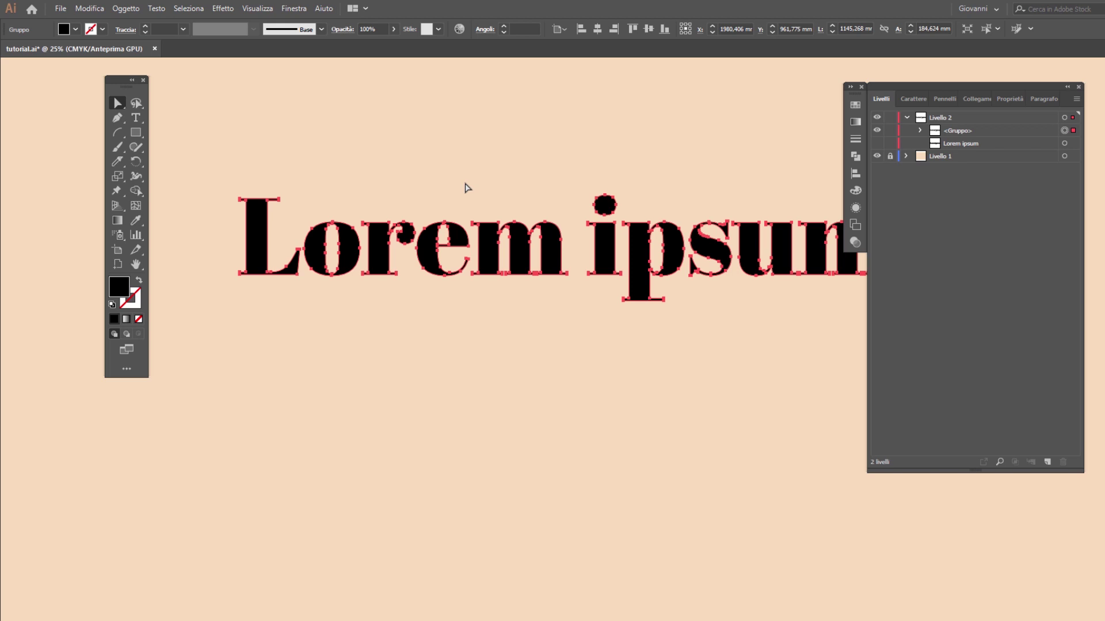
# Slice every outlined letter with one wavy Knife cut across their upper part, then deselect.
pyautogui.moveTo(985, 85); pyautogui.dragTo(1028, 86)
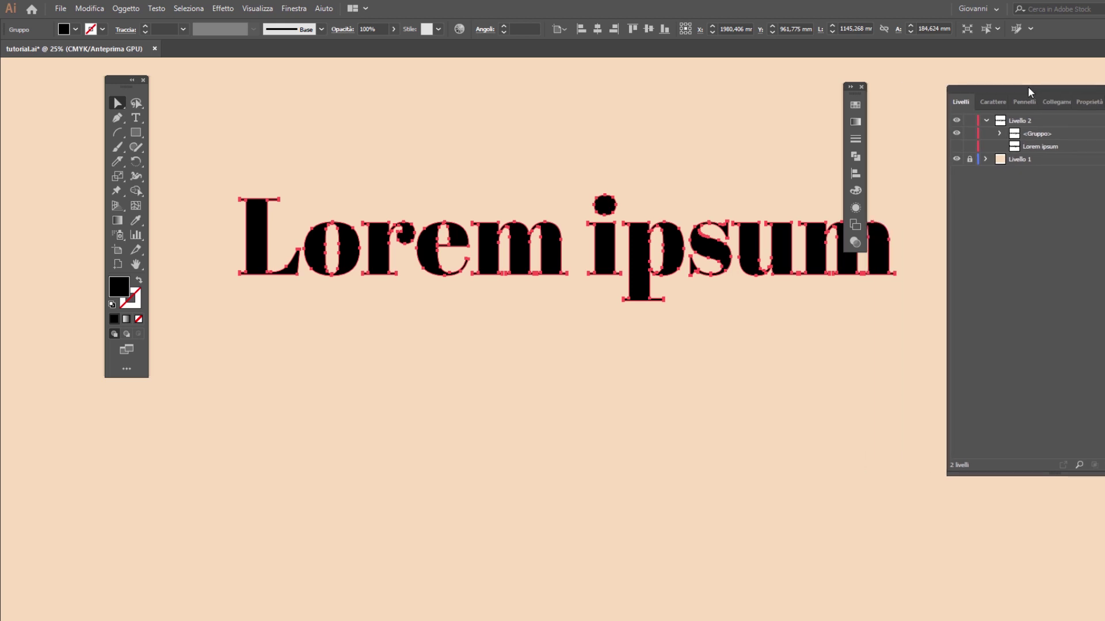
pyautogui.click(117, 163)
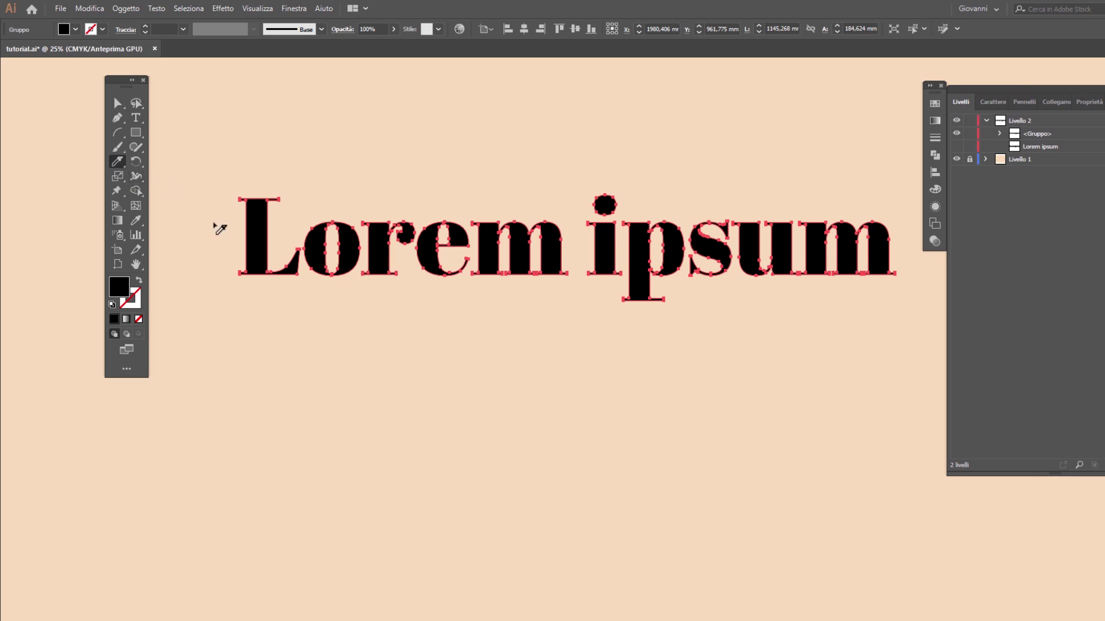
pyautogui.moveTo(218, 229)
pyautogui.mouseDown()
pyautogui.moveTo(286, 222)
pyautogui.moveTo(292, 235)
pyautogui.mouseUp()
pyautogui.moveTo(224, 215); pyautogui.dragTo(453, 237)
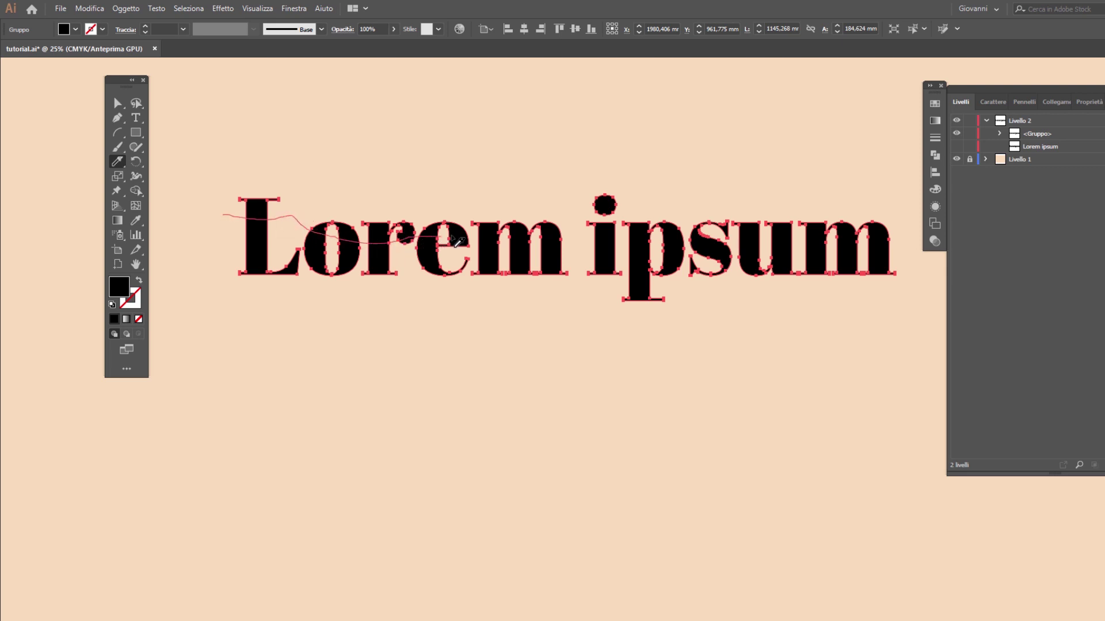
pyautogui.moveTo(453, 237); pyautogui.dragTo(685, 222)
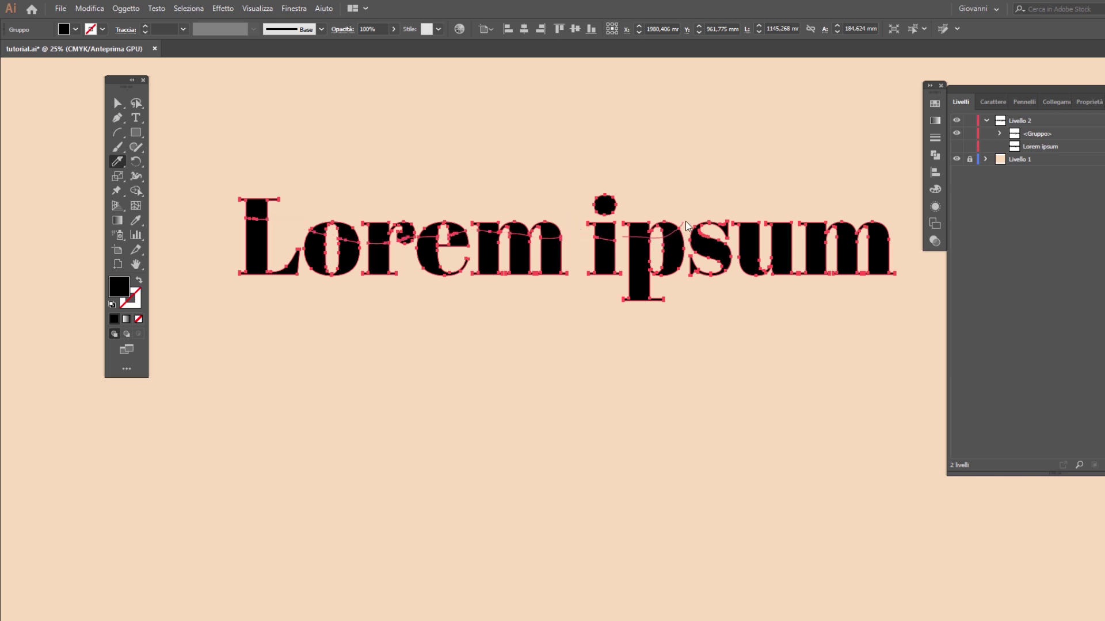
pyautogui.moveTo(686, 221)
pyautogui.mouseDown()
pyautogui.moveTo(736, 238)
pyautogui.moveTo(912, 252)
pyautogui.mouseUp()
pyautogui.click(117, 103)
pyautogui.click(426, 164)
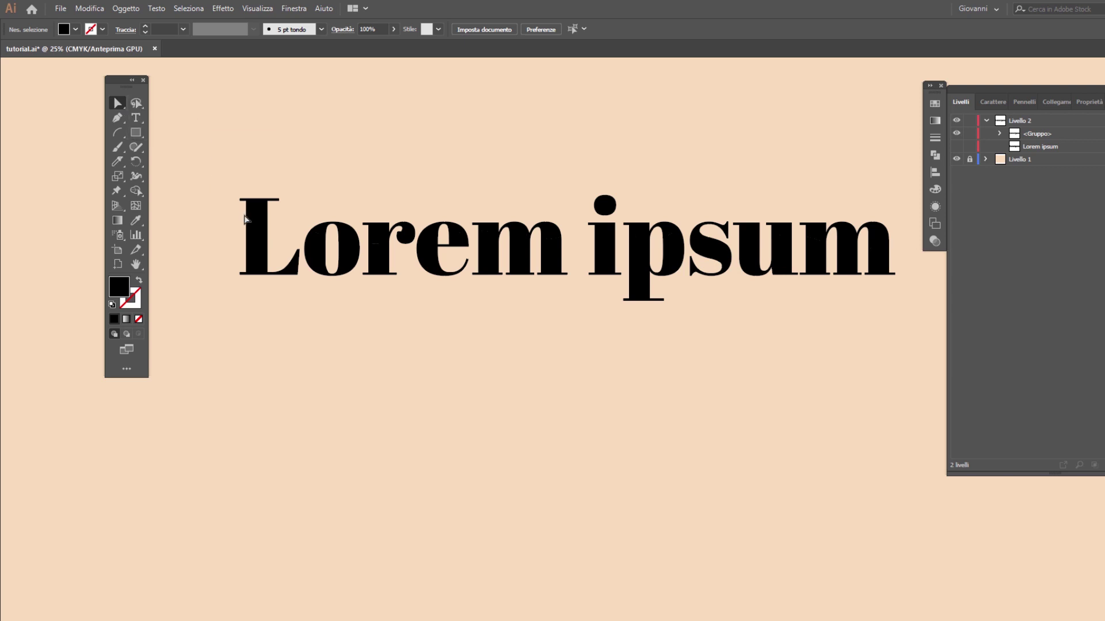
# Raise the top slices of the Lorem letters L, o, r, e and m.
pyautogui.moveTo(257, 215)
pyautogui.mouseDown()
pyautogui.moveTo(327, 239)
pyautogui.moveTo(448, 235)
pyautogui.mouseUp()
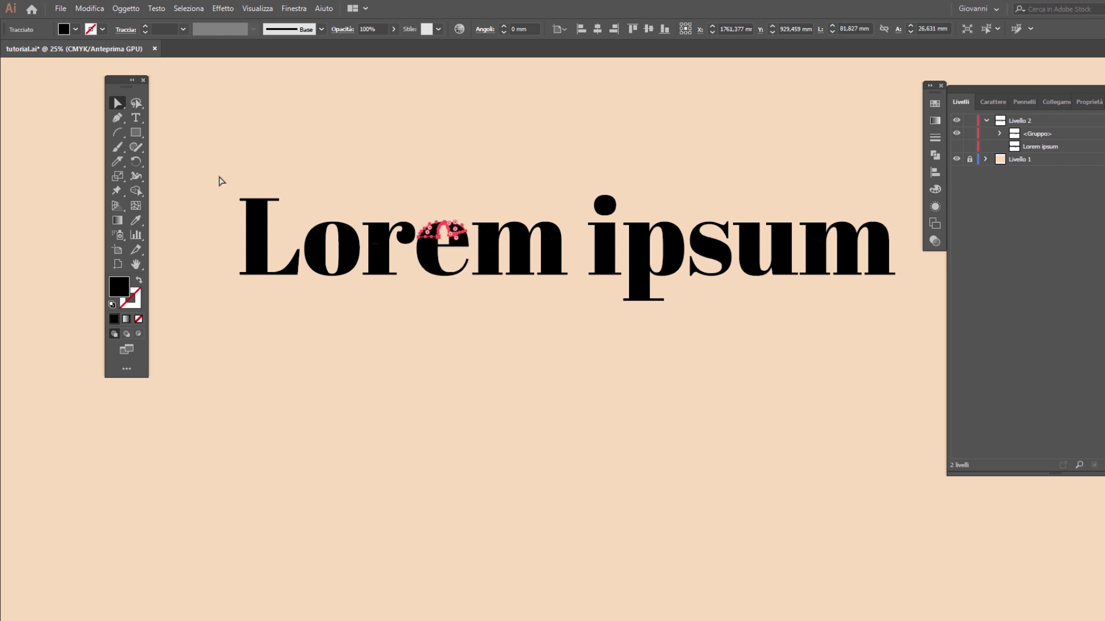
pyautogui.moveTo(217, 177); pyautogui.dragTo(898, 308)
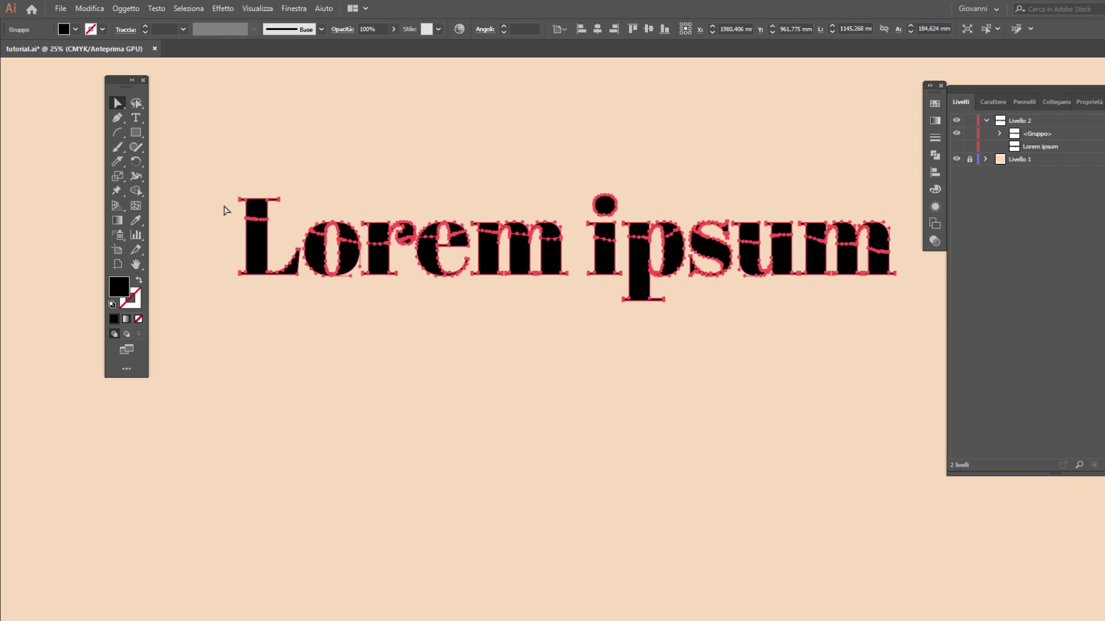
pyautogui.click(227, 182)
pyautogui.scroll(3, 254, 206)
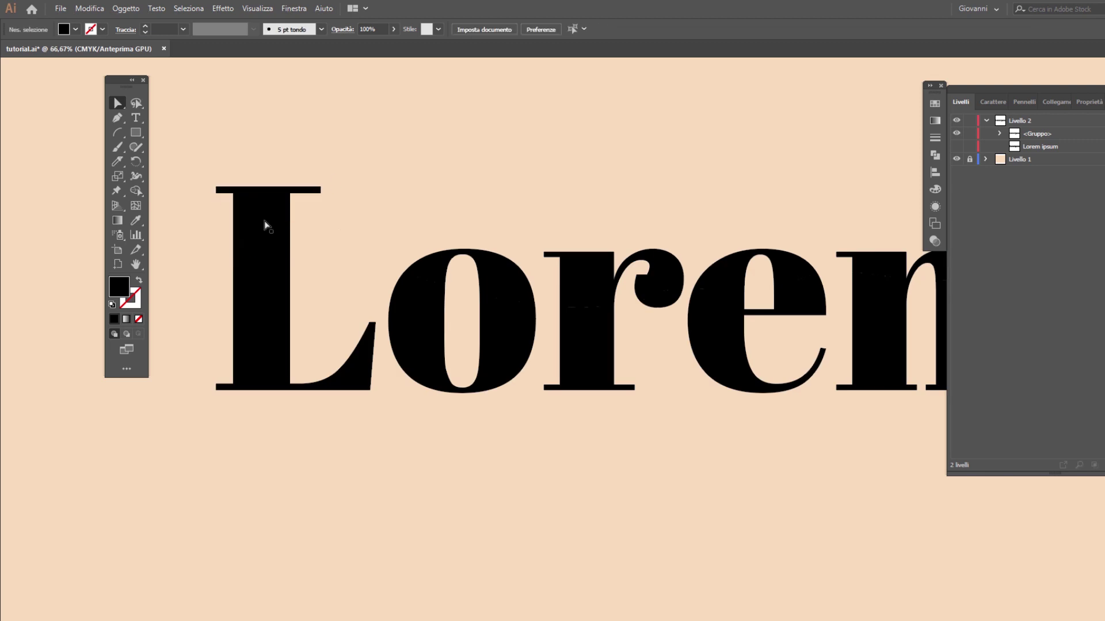
pyautogui.moveTo(265, 217); pyautogui.dragTo(264, 204)
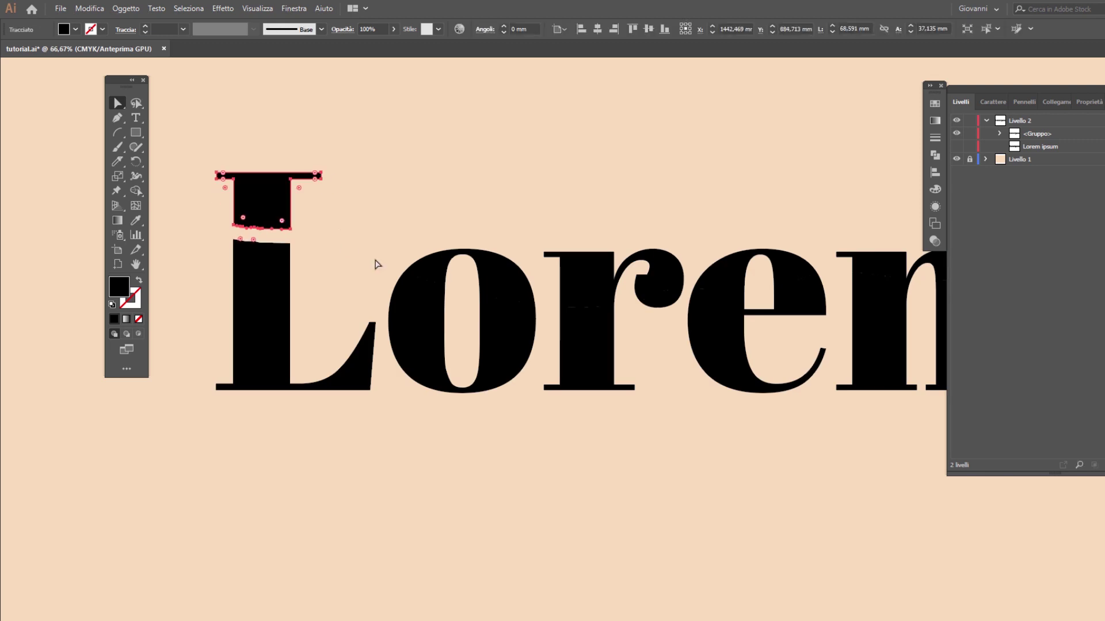
pyautogui.click(428, 272)
pyautogui.moveTo(432, 272); pyautogui.dragTo(431, 258)
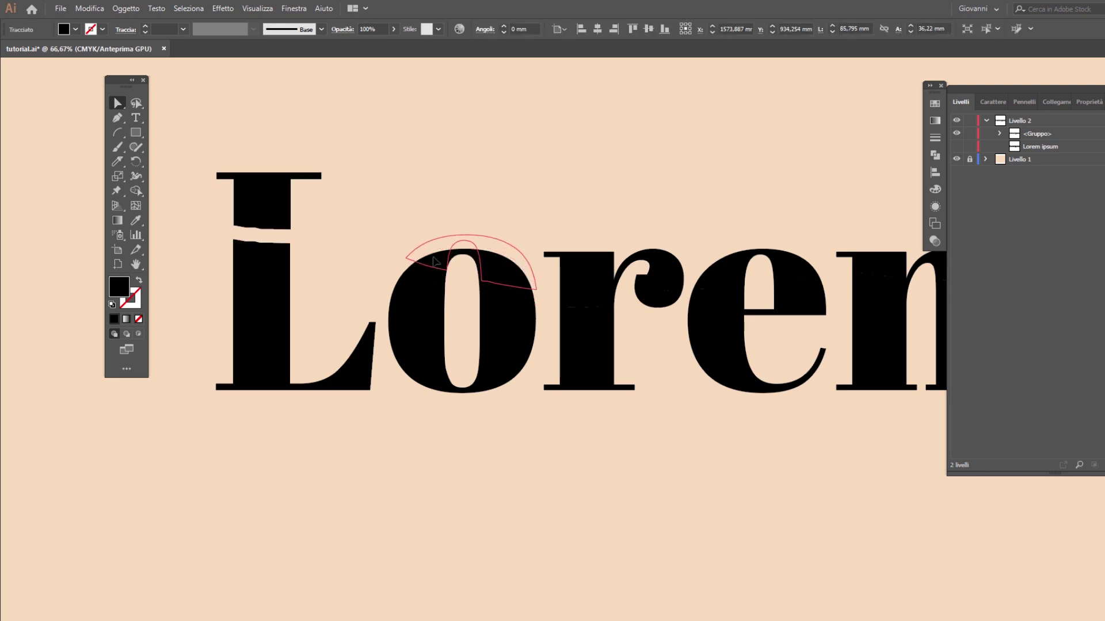
pyautogui.moveTo(582, 264); pyautogui.dragTo(582, 250)
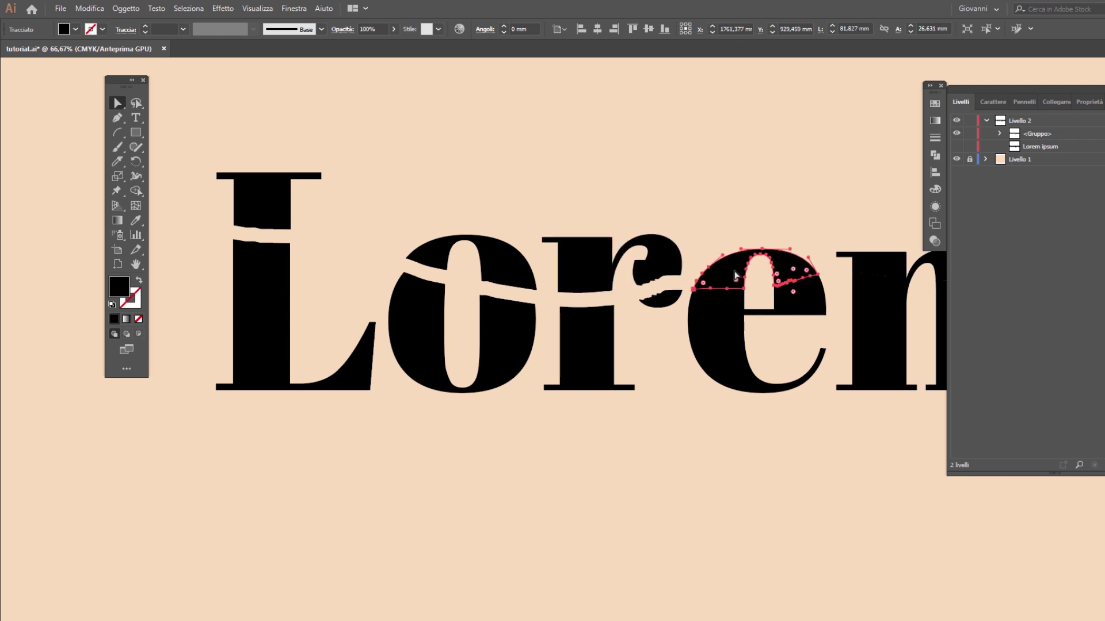
pyautogui.moveTo(734, 264); pyautogui.dragTo(734, 250)
pyautogui.scroll(-1, 527, 272)
pyautogui.click(803, 259)
pyautogui.moveTo(803, 259); pyautogui.dragTo(863, 256)
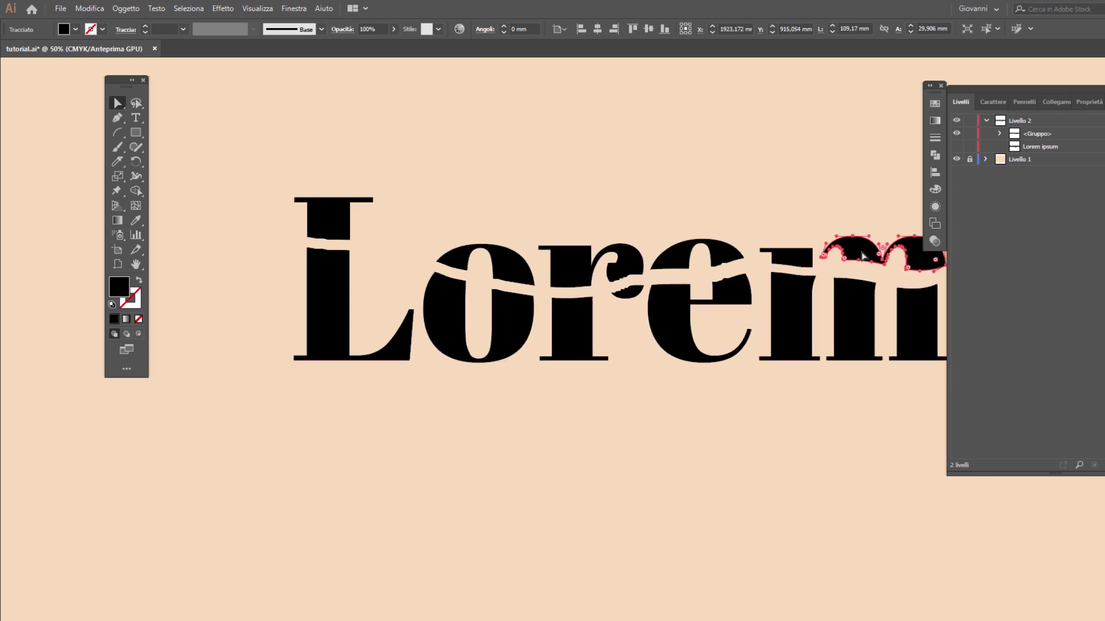
# Raise the i's top slice, then knife-cut the i dot and lift its upper piece.
pyautogui.scroll(-2, 395, 322)
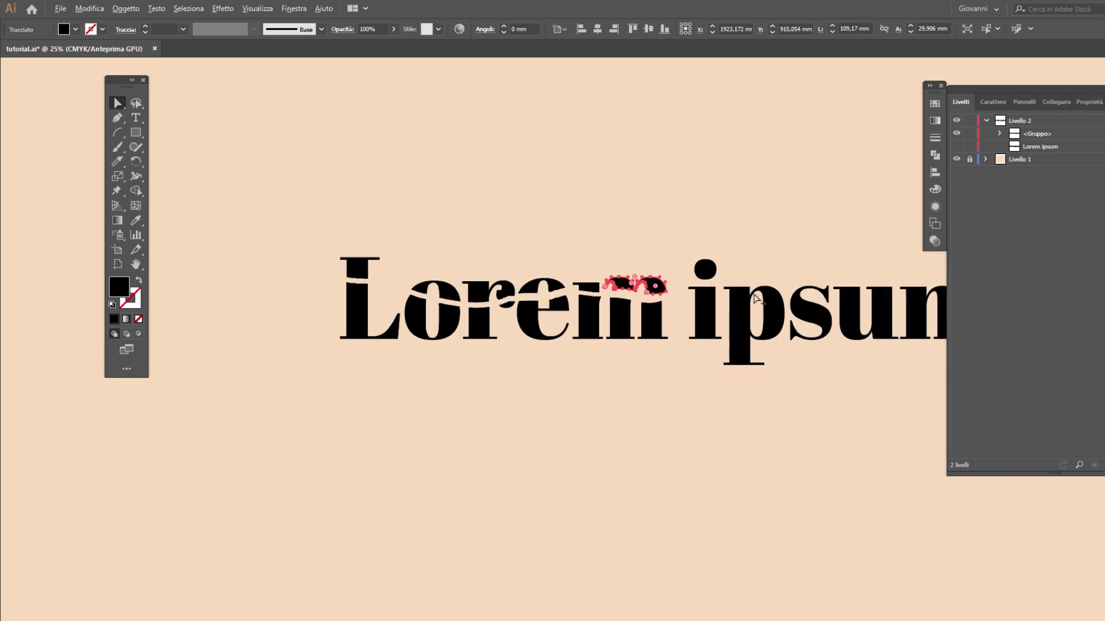
pyautogui.scroll(3, 758, 296)
pyautogui.moveTo(636, 296); pyautogui.dragTo(627, 286)
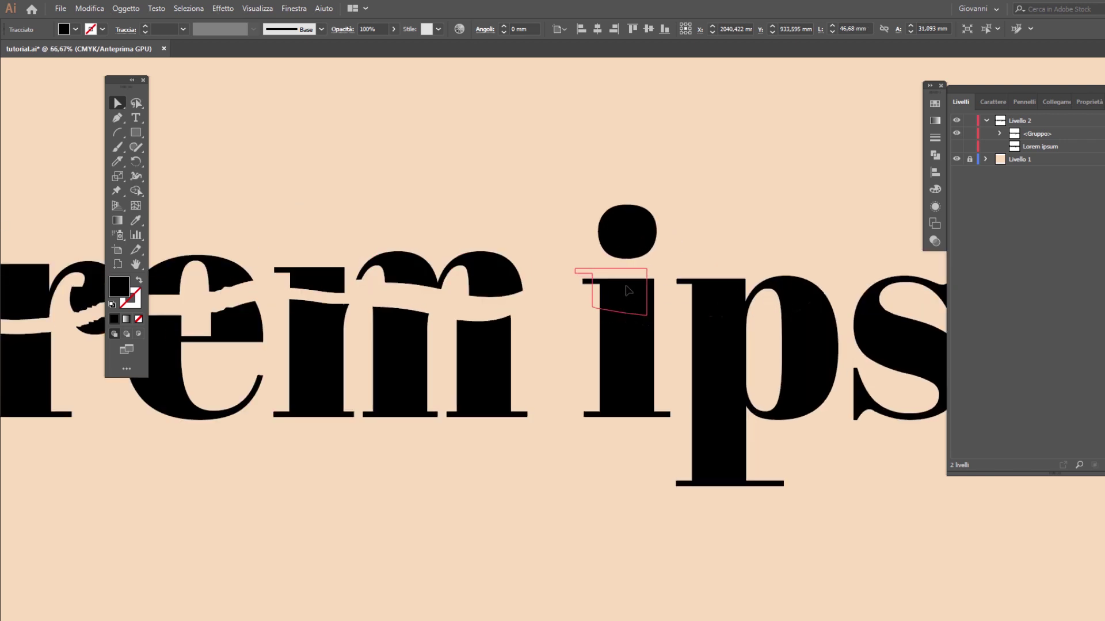
pyautogui.click(645, 233)
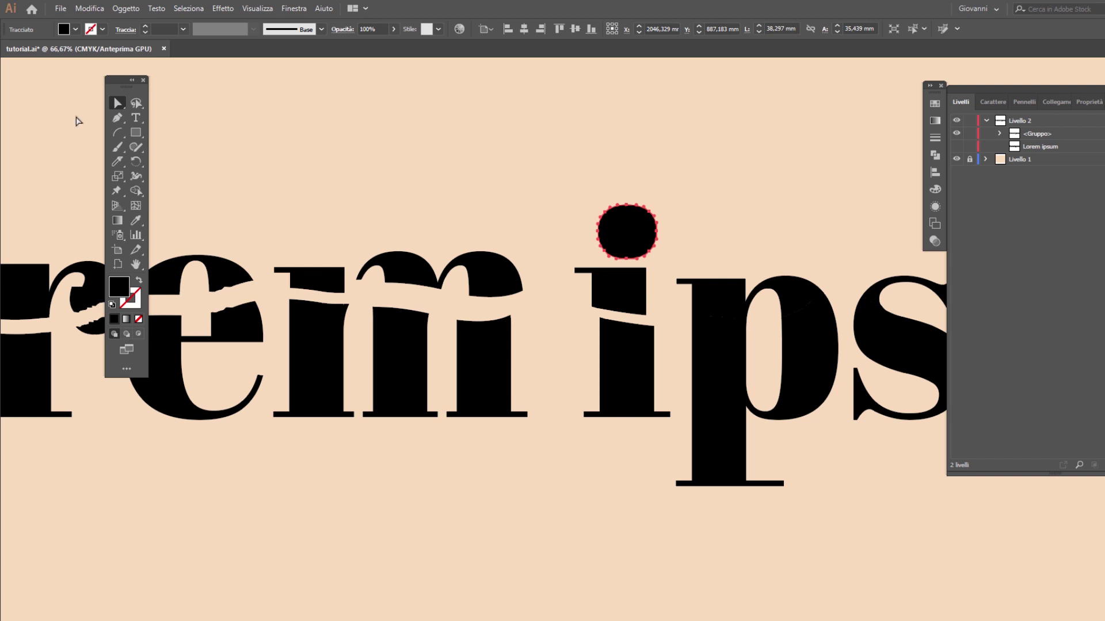
pyautogui.click(117, 162)
pyautogui.moveTo(577, 213); pyautogui.dragTo(720, 233)
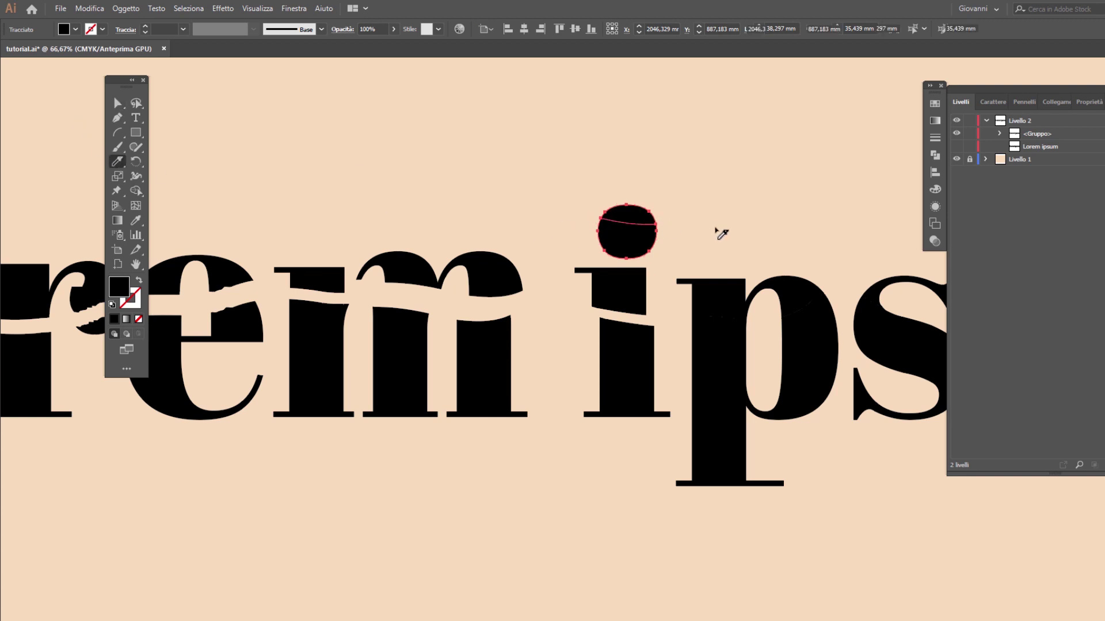
pyautogui.click(118, 103)
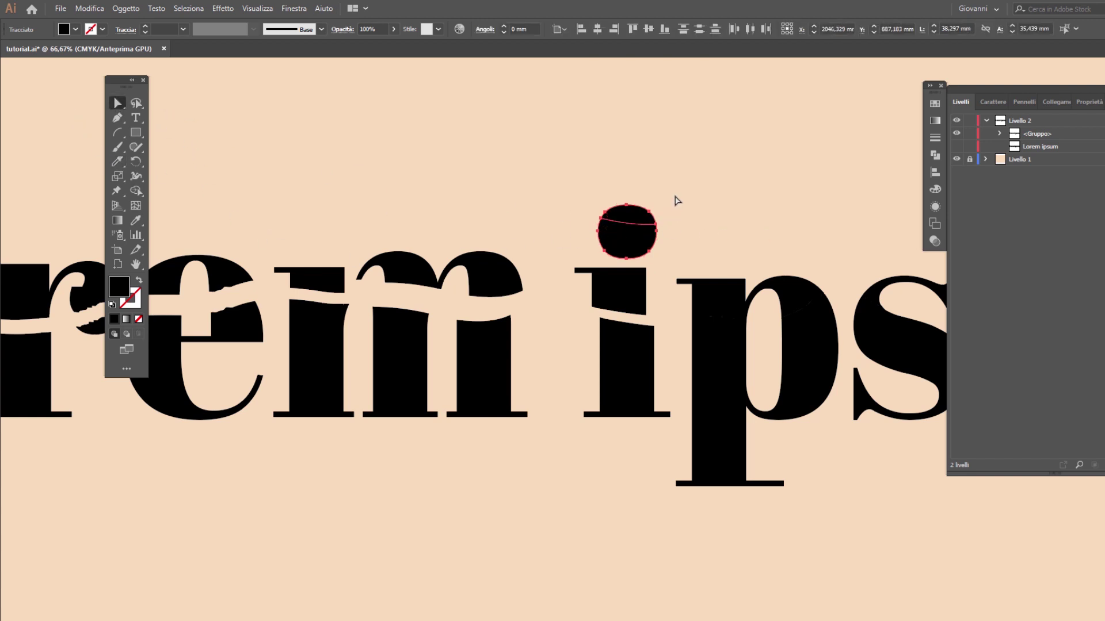
pyautogui.click(627, 217)
pyautogui.moveTo(630, 219)
pyautogui.mouseDown()
pyautogui.moveTo(645, 198)
pyautogui.moveTo(636, 202)
pyautogui.mouseUp()
# Raise the top slices of p, s, u and m, then deselect everything.
pyautogui.click(713, 296)
pyautogui.moveTo(713, 295); pyautogui.dragTo(714, 277)
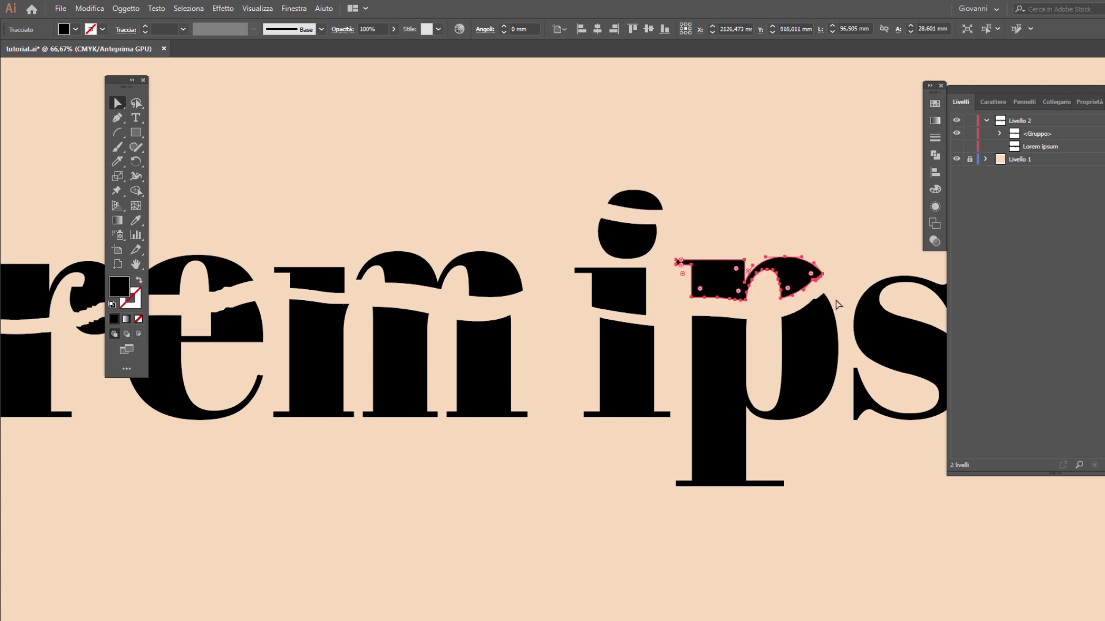
pyautogui.click(871, 312)
pyautogui.click(921, 294)
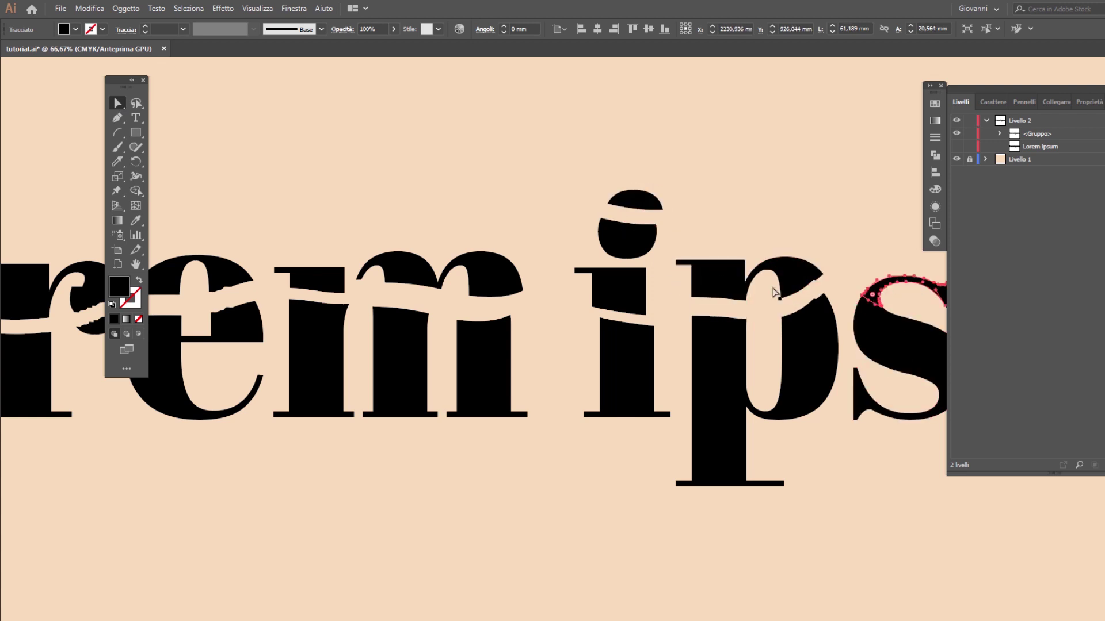
pyautogui.scroll(-4, 774, 292)
pyautogui.scroll(4, 881, 286)
pyautogui.moveTo(437, 308)
pyautogui.mouseDown()
pyautogui.moveTo(440, 288)
pyautogui.moveTo(488, 287)
pyautogui.mouseUp()
pyautogui.moveTo(581, 311); pyautogui.dragTo(582, 296)
pyautogui.moveTo(705, 281); pyautogui.dragTo(706, 260)
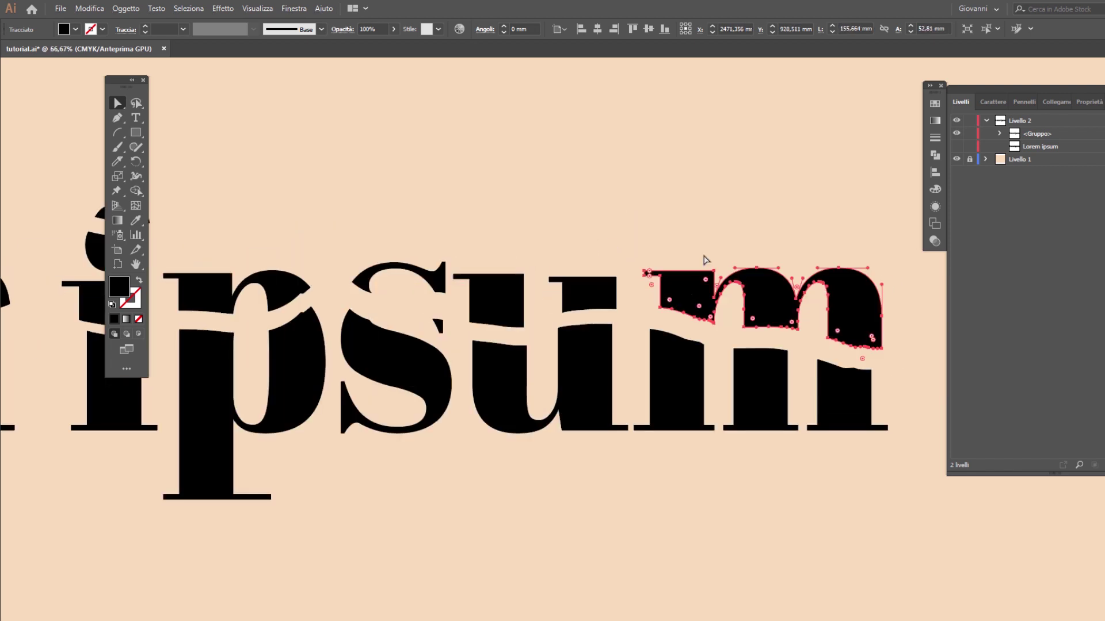
pyautogui.click(706, 261)
pyautogui.scroll(-4, 706, 260)
pyautogui.scroll(1, 558, 259)
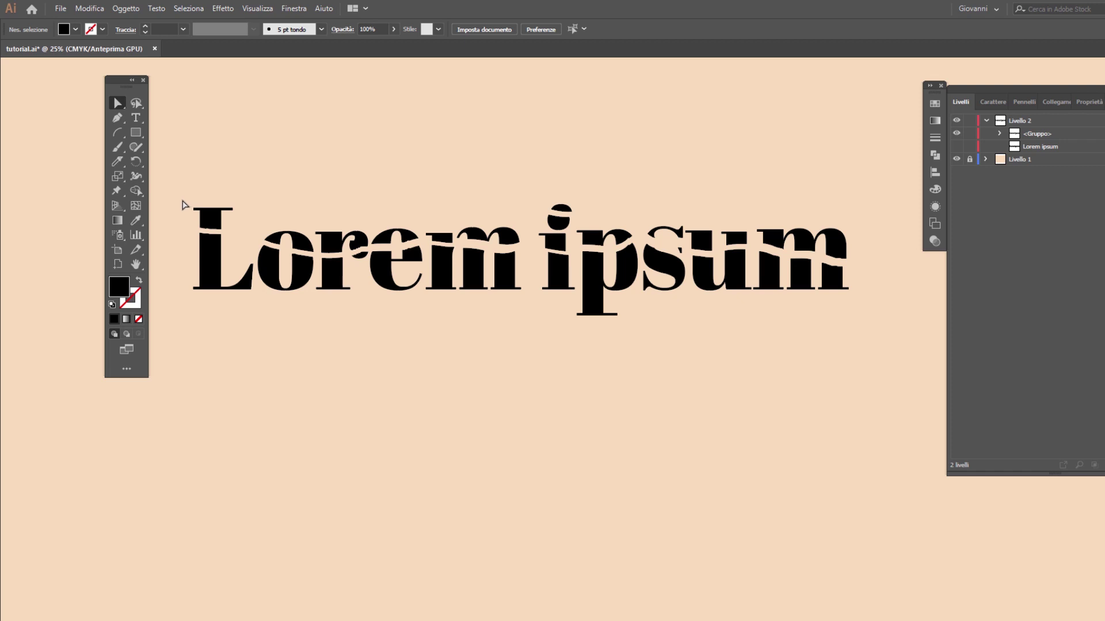
# Group the L, o and r pieces with Raggruppa and step each letter lower.
pyautogui.moveTo(183, 205); pyautogui.dragTo(244, 311)
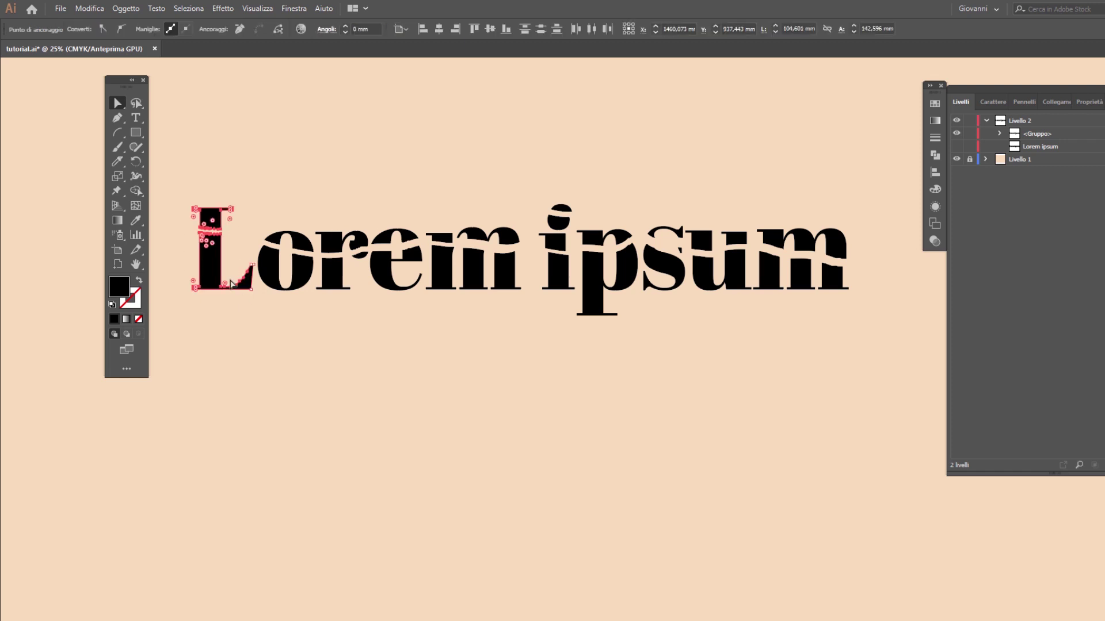
pyautogui.rightClick(212, 261)
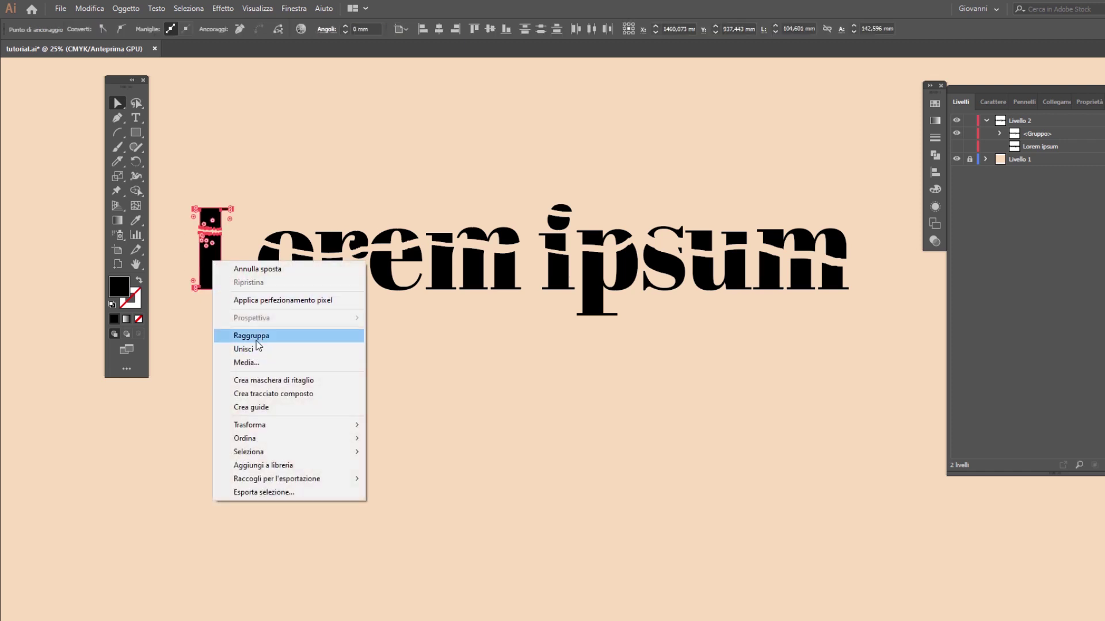
pyautogui.click(256, 336)
pyautogui.moveTo(243, 277)
pyautogui.mouseDown()
pyautogui.moveTo(235, 215)
pyautogui.moveTo(309, 306)
pyautogui.mouseUp()
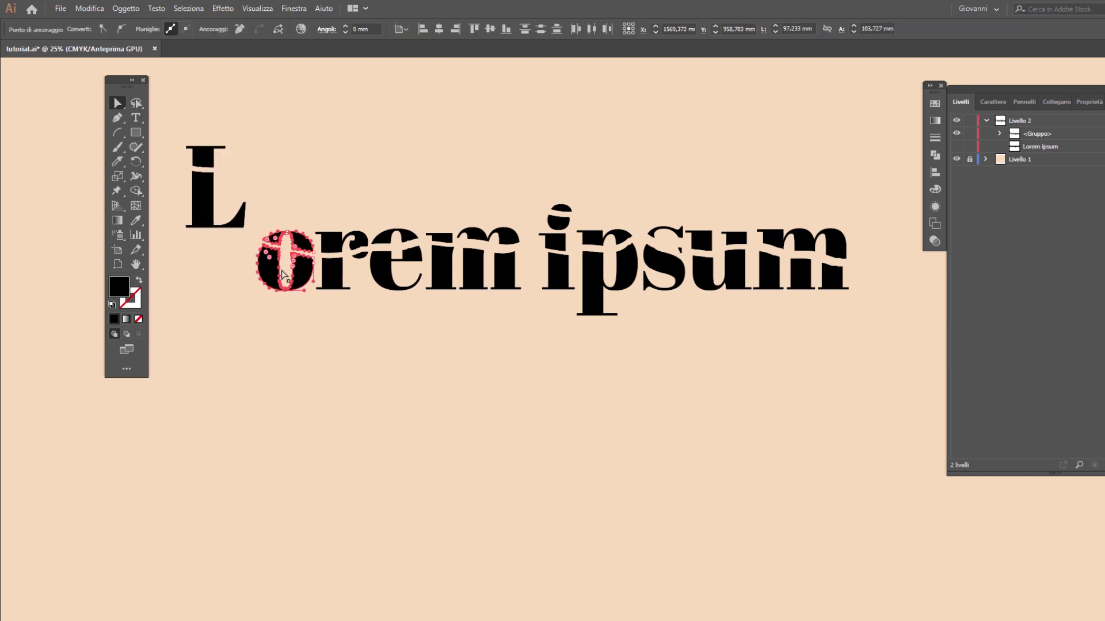
pyautogui.rightClick(304, 275)
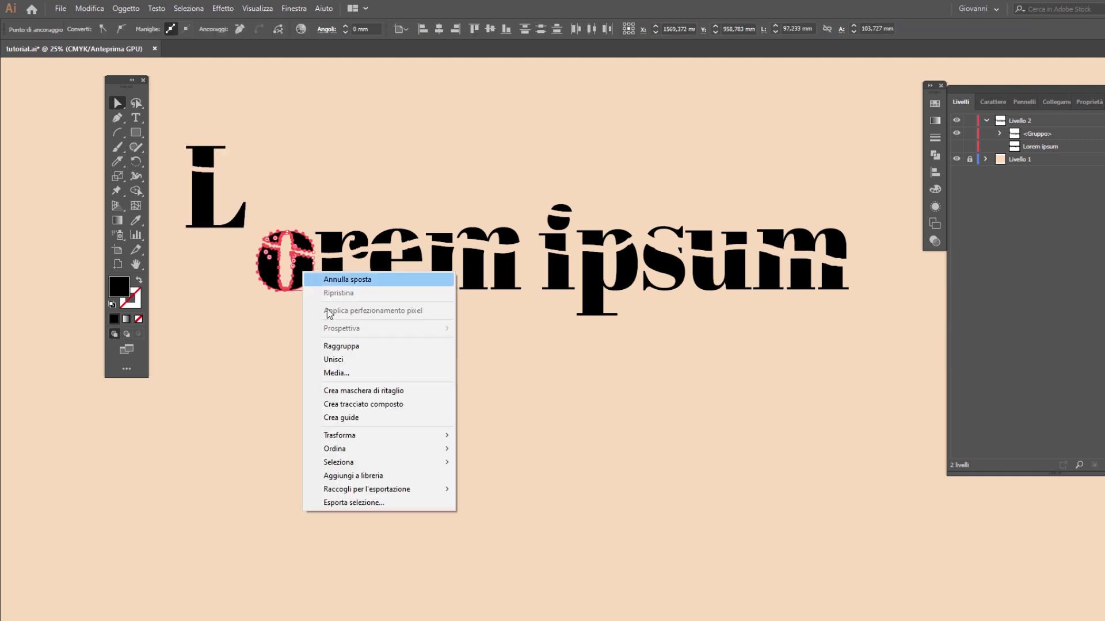
pyautogui.click(346, 346)
pyautogui.moveTo(300, 280)
pyautogui.mouseDown()
pyautogui.moveTo(237, 300)
pyautogui.moveTo(301, 277)
pyautogui.mouseUp()
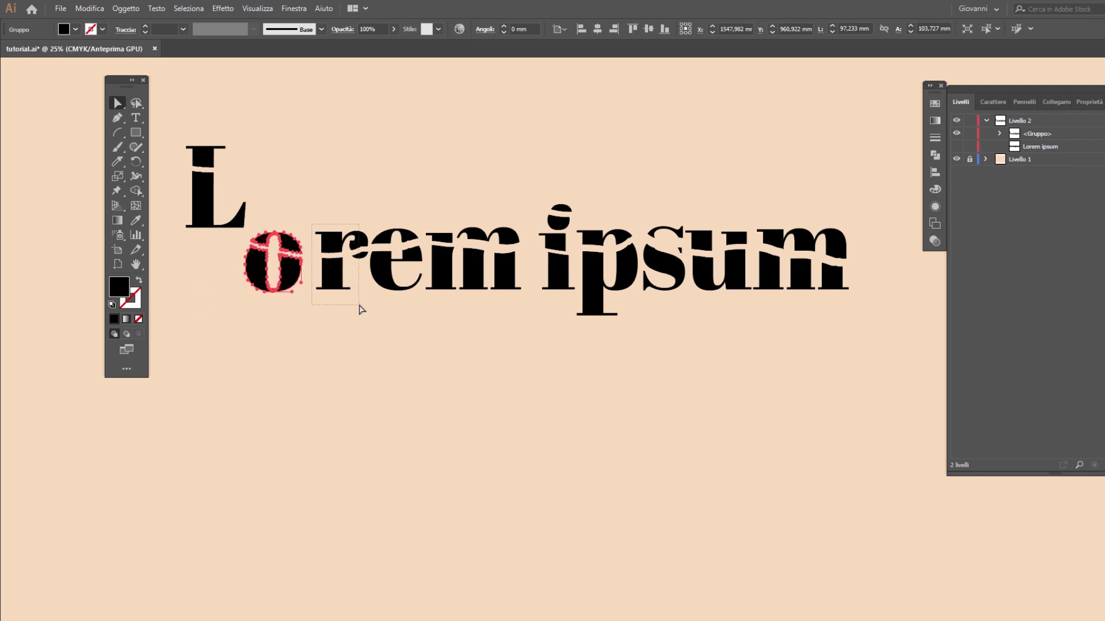
pyautogui.click(353, 260)
pyautogui.rightClick(361, 244)
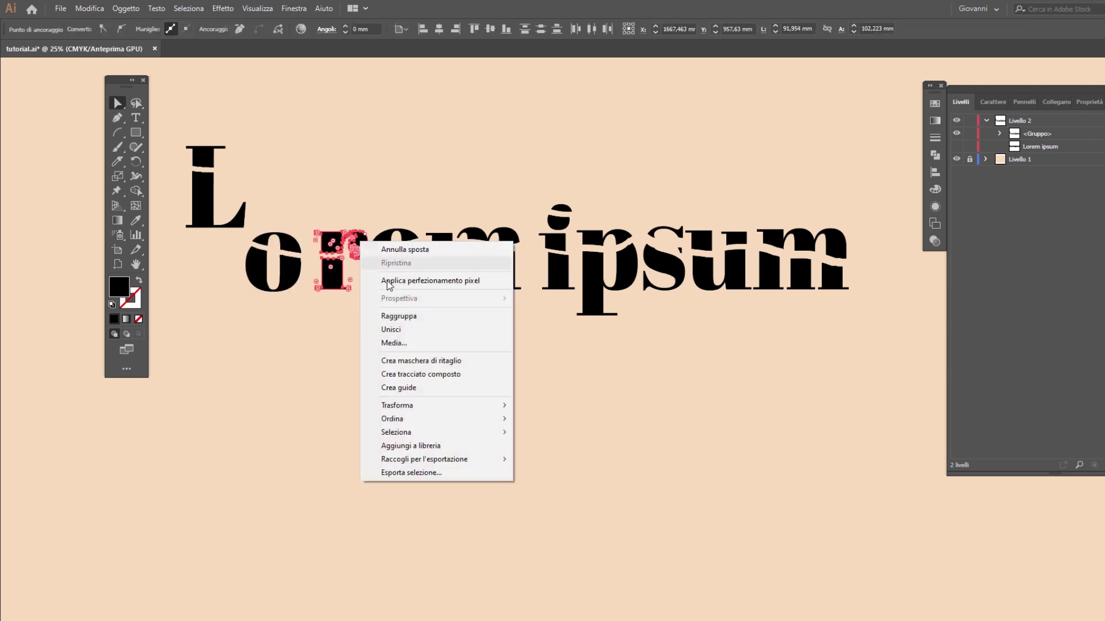
pyautogui.click(380, 316)
pyautogui.moveTo(333, 277); pyautogui.dragTo(214, 346)
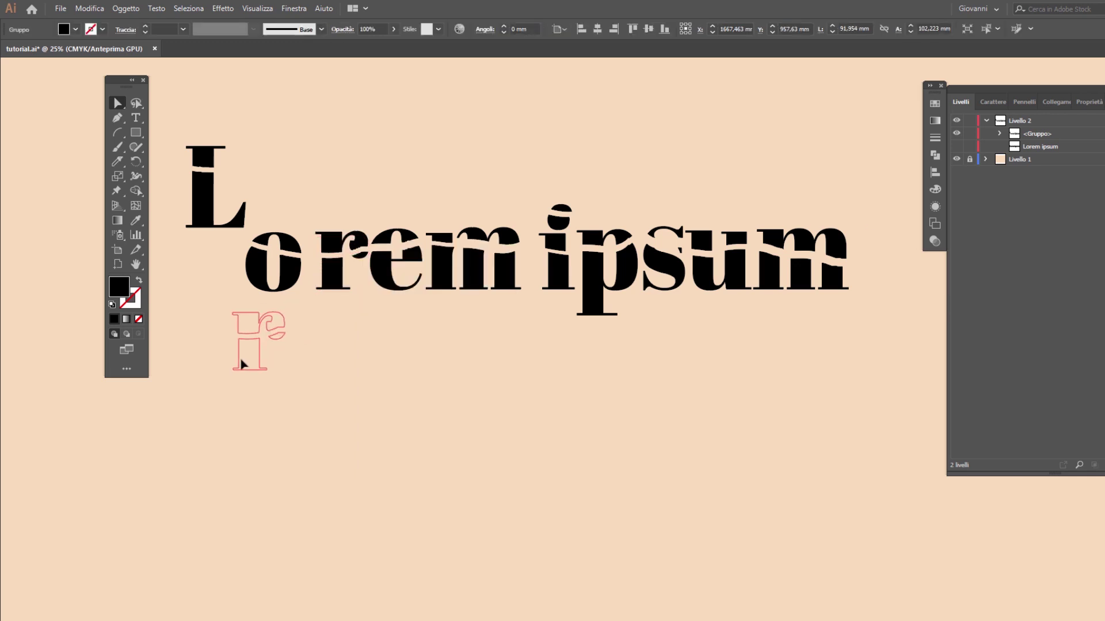
# Group the e and m pieces, drop the e lower, then select all Lorem letters.
pyautogui.click(380, 252)
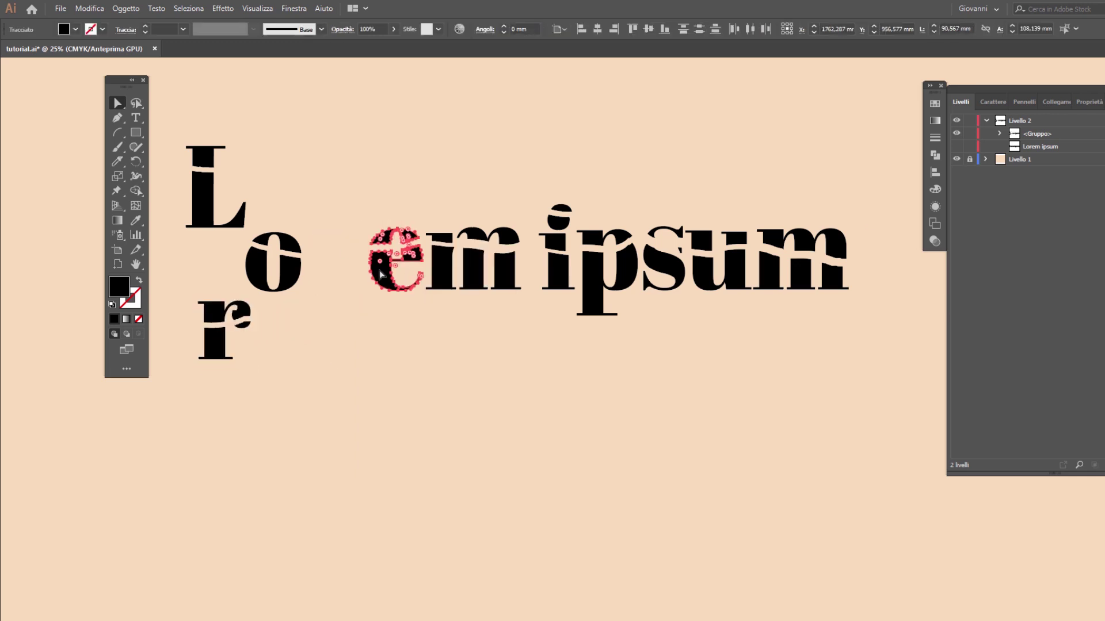
pyautogui.rightClick(380, 269)
pyautogui.click(403, 345)
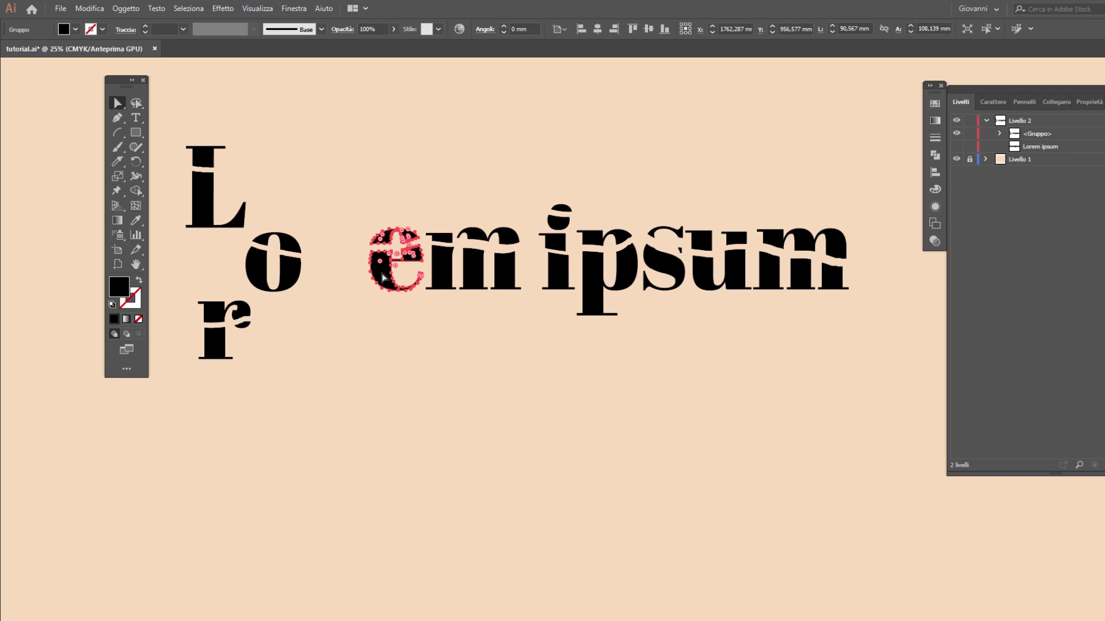
pyautogui.moveTo(397, 280); pyautogui.dragTo(282, 399)
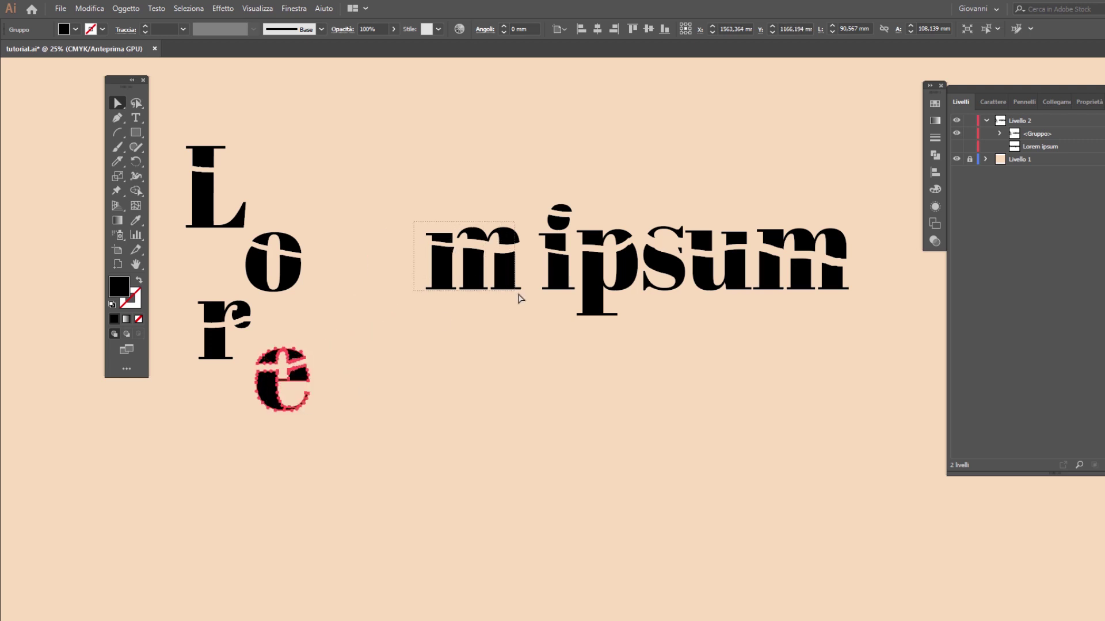
pyautogui.moveTo(453, 253)
pyautogui.mouseDown()
pyautogui.moveTo(518, 296)
pyautogui.moveTo(236, 474)
pyautogui.mouseUp()
pyautogui.rightClick(509, 279)
pyautogui.click(547, 352)
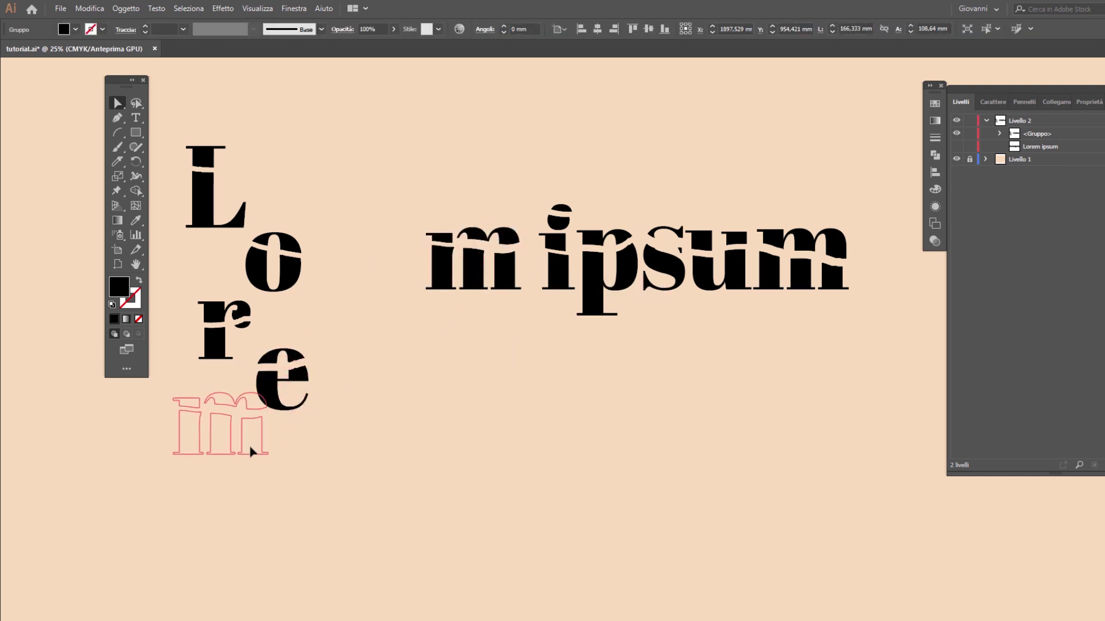
pyautogui.click(417, 433)
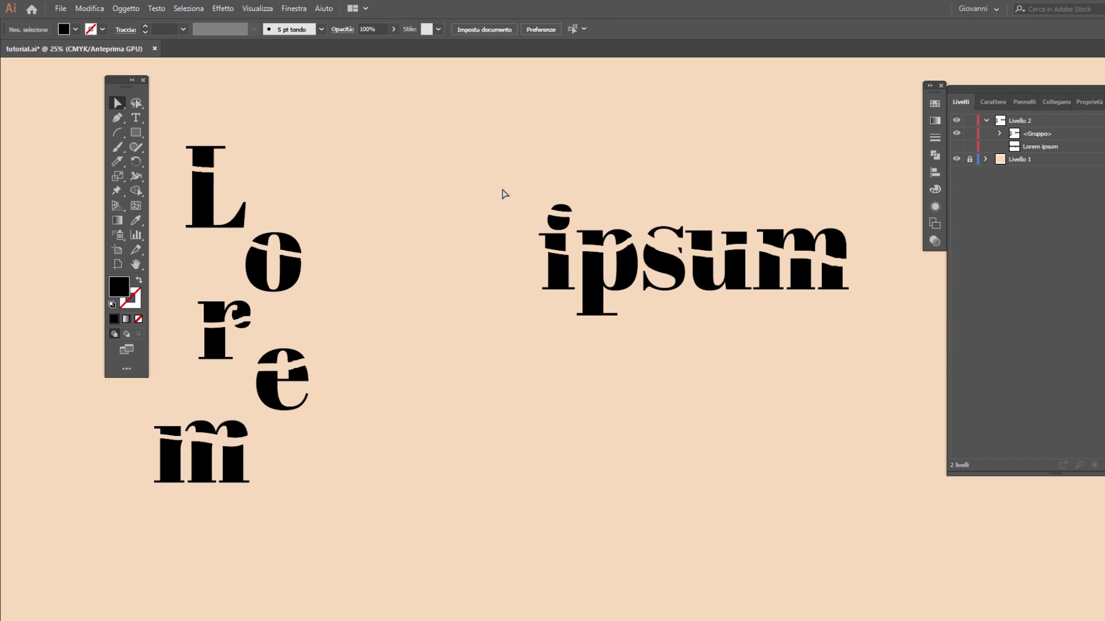
pyautogui.moveTo(296, 136); pyautogui.dragTo(540, 434)
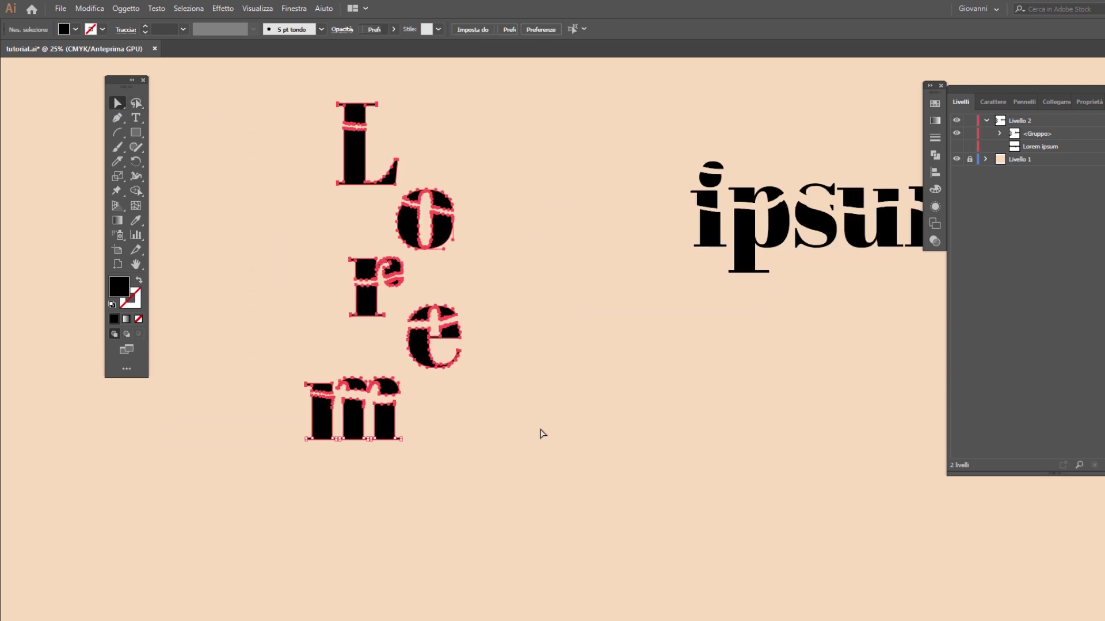
# Export the selected Lorem letters via Esporta selezione, editing the asset name and setting PNG format.
pyautogui.rightClick(410, 228)
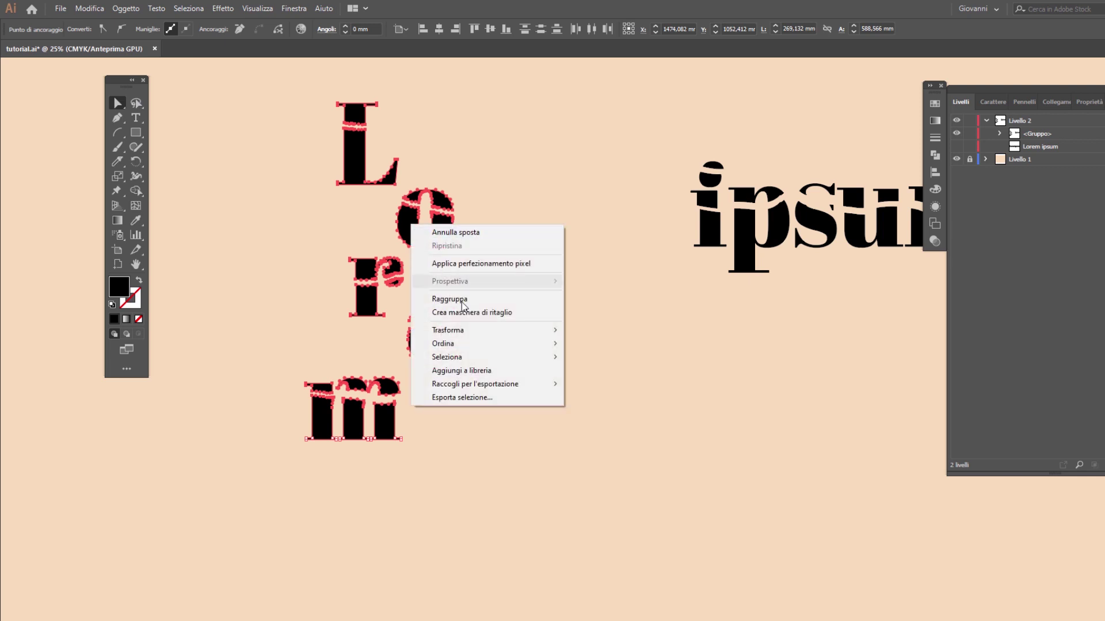
pyautogui.click(473, 398)
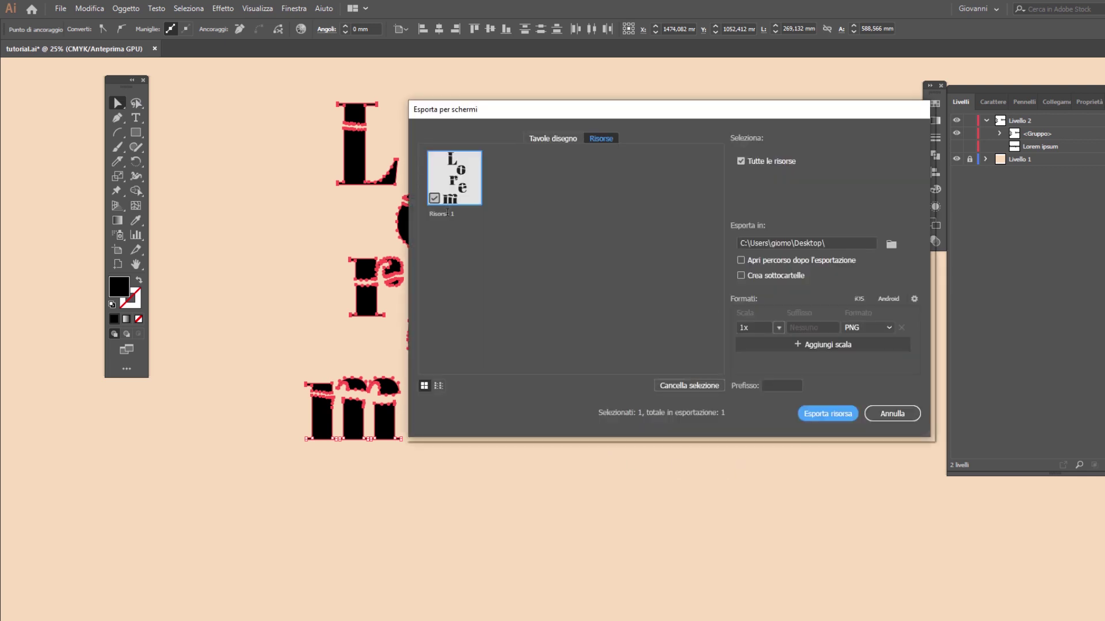
pyautogui.click(448, 213)
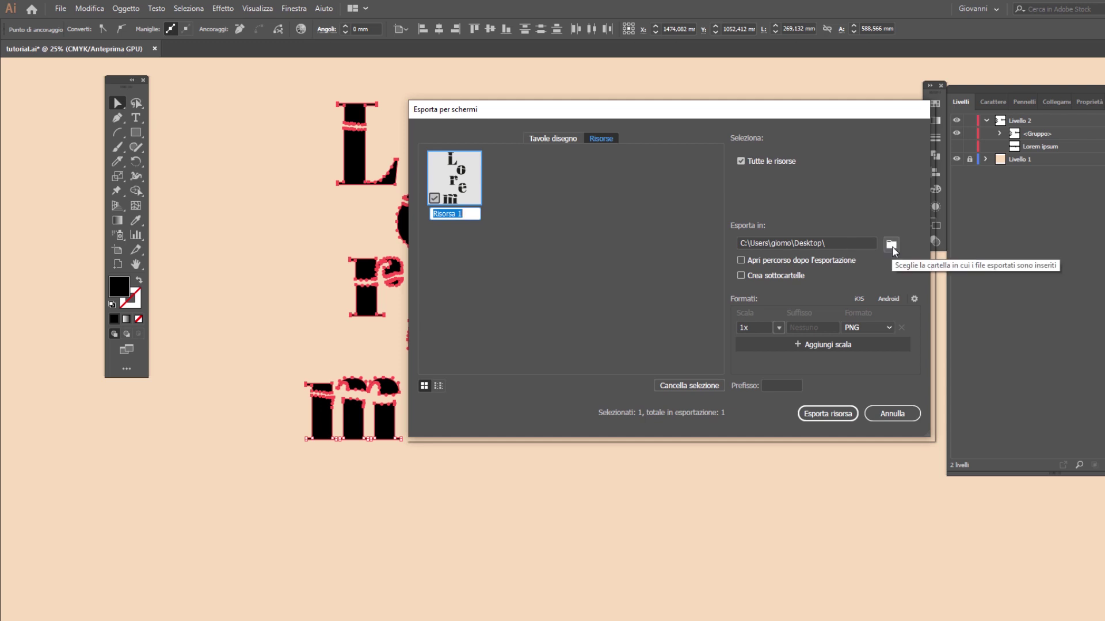
pyautogui.click(875, 328)
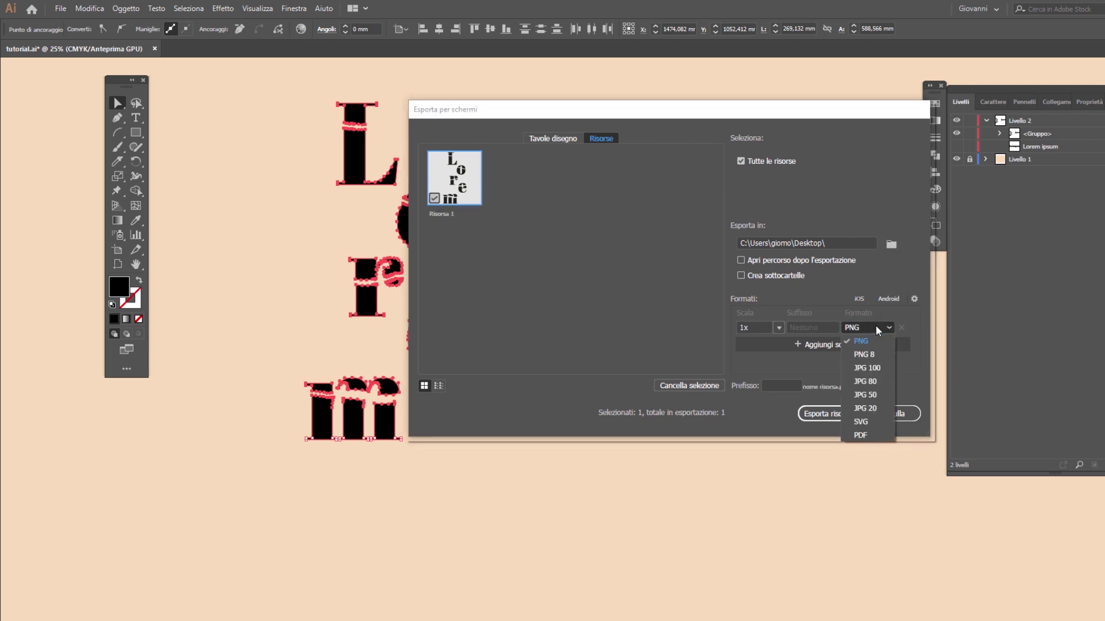